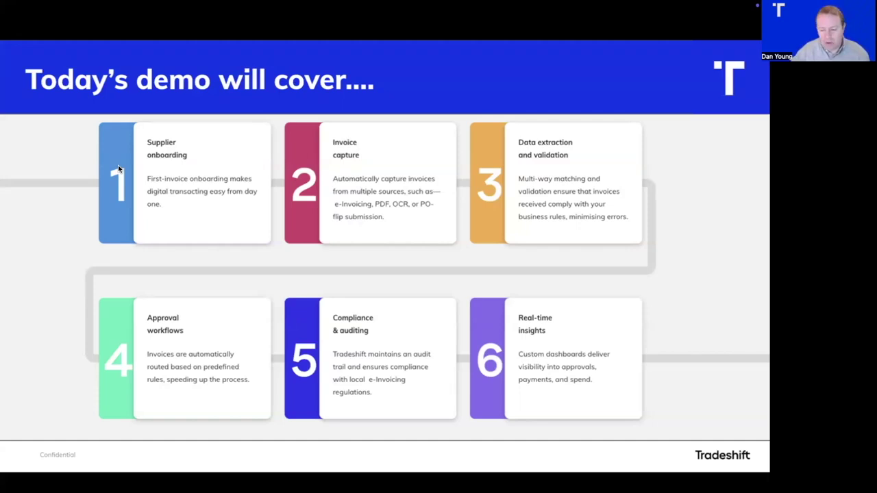
Advance the slide to highlight cards 1–4 as today's focus areas.
key(Right)
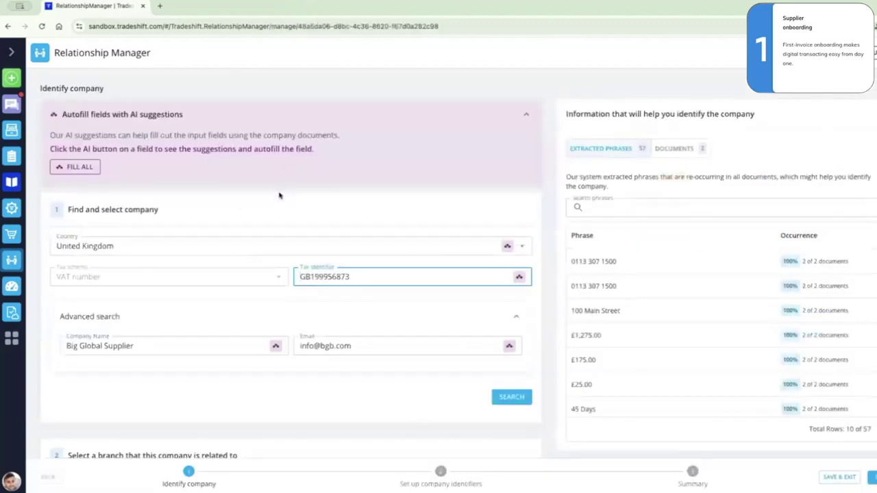
Search the network with the prefilled Big Global Supplier details and check the 'Didn't find a company?' section.
click(504, 402)
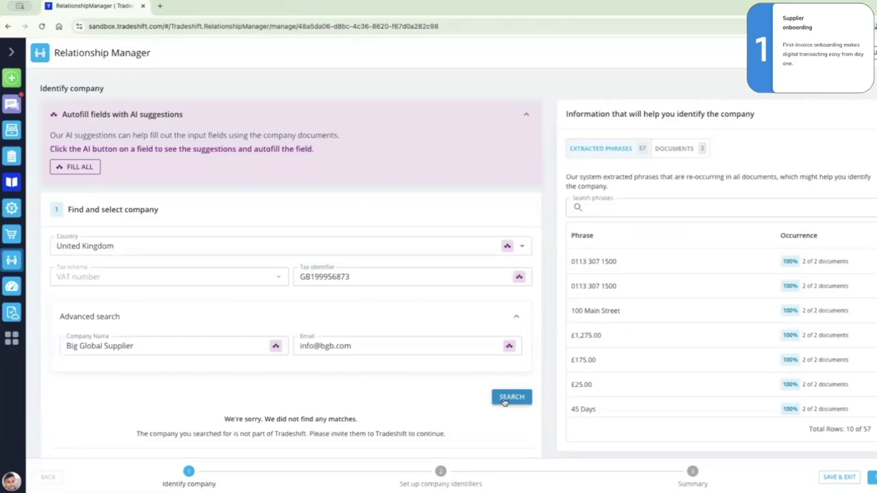
scroll(504, 403, down, 2)
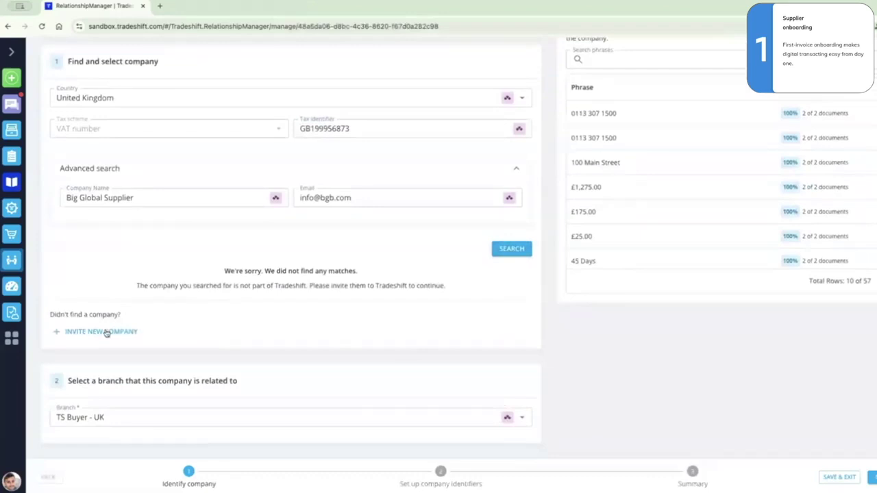
Invite Big Global Supplier as a new company, accepting the prefilled dialog fields.
click(107, 332)
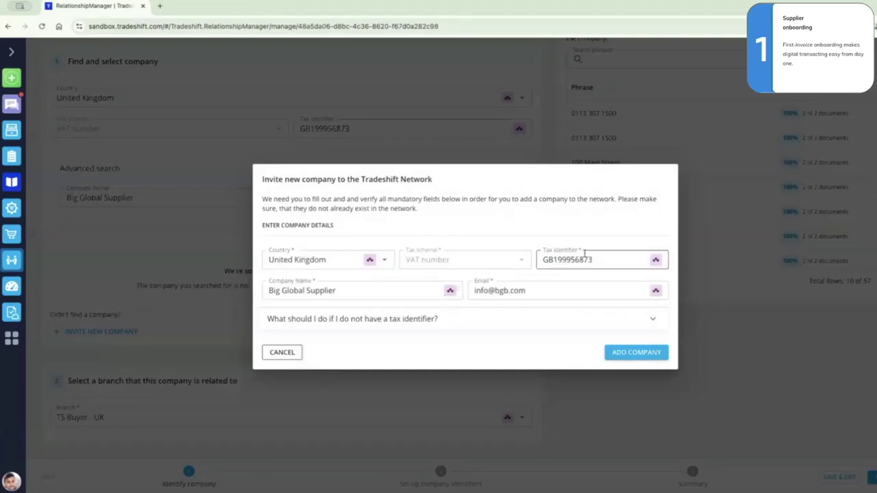
click(628, 353)
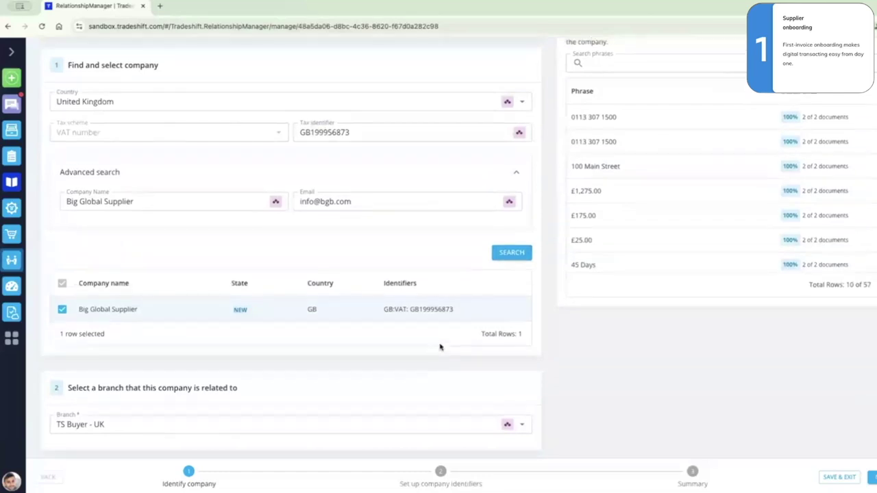
Open the first uploaded invoice from the supplier's Documents list, then close it.
scroll(440, 347, up, 2)
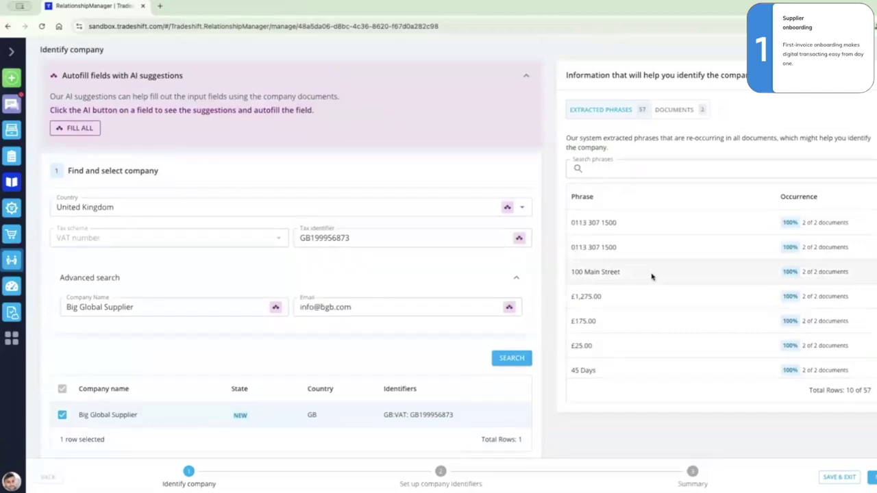
scroll(536, 287, down, 2)
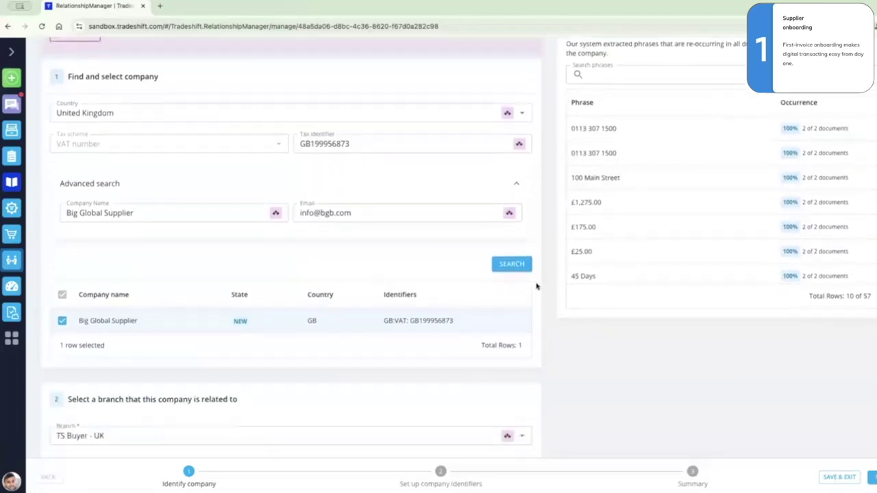
scroll(536, 286, up, 2)
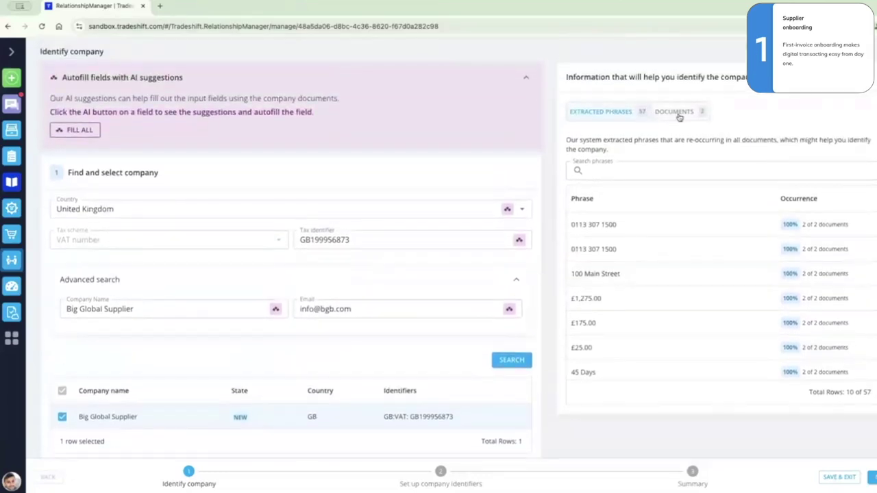
scroll(722, 290, down, 5)
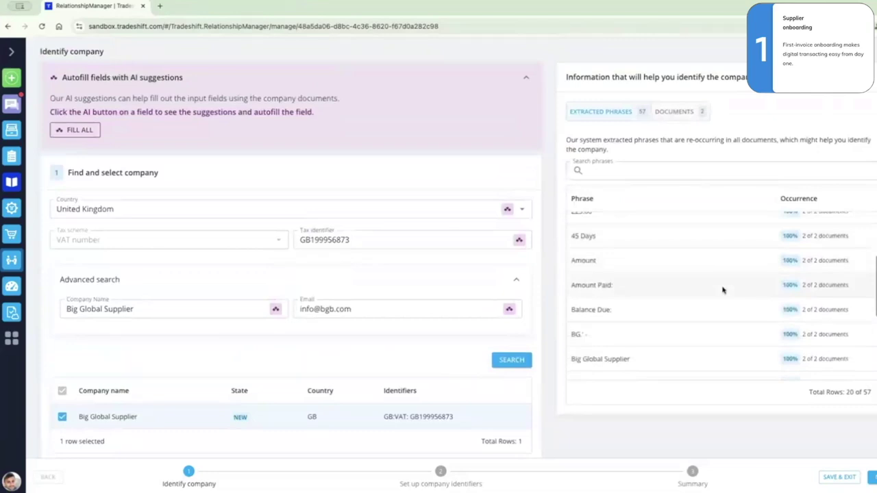
scroll(722, 290, down, 8)
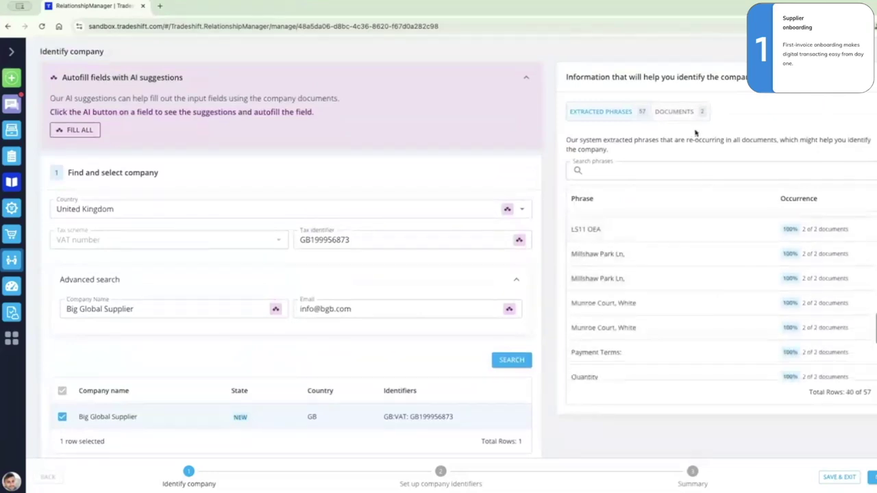
click(678, 113)
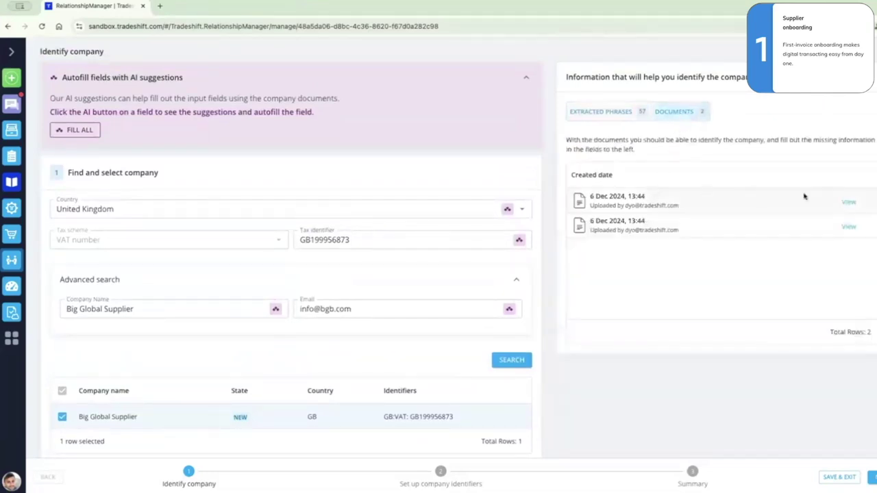
click(850, 204)
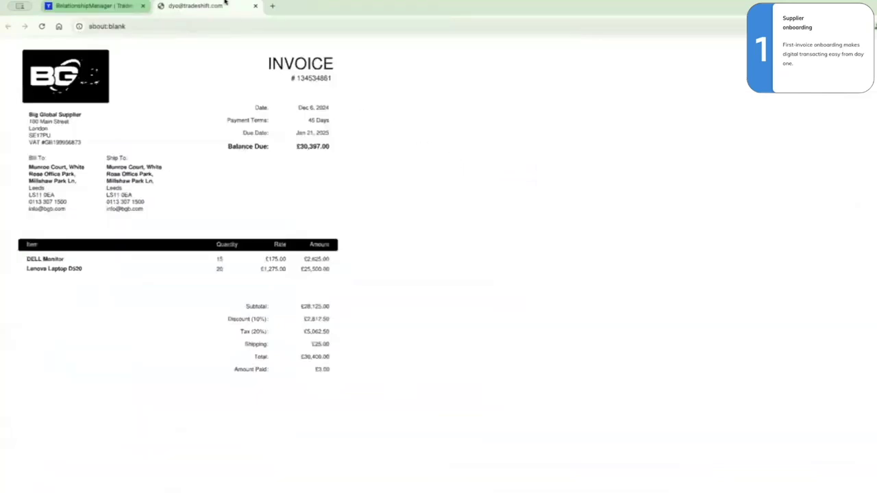
click(257, 6)
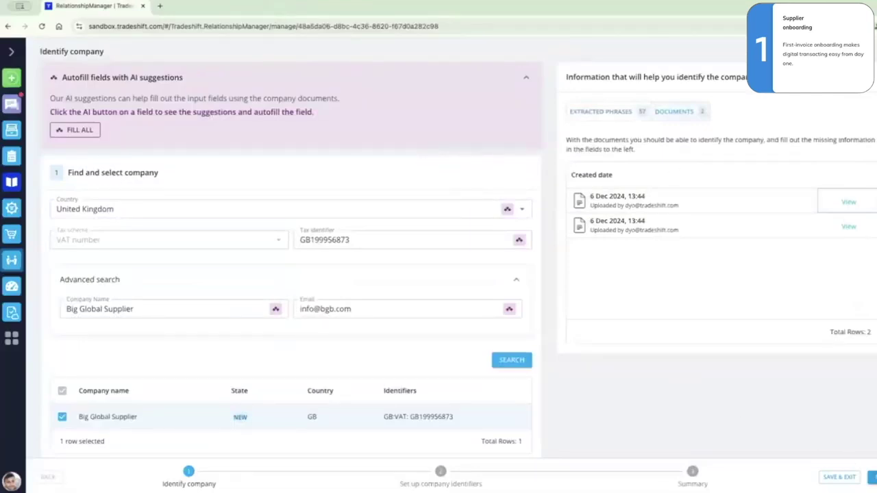
Search the extracted phrases for 'Big' and select 'Big Global Supplier' as an identifier.
click(871, 477)
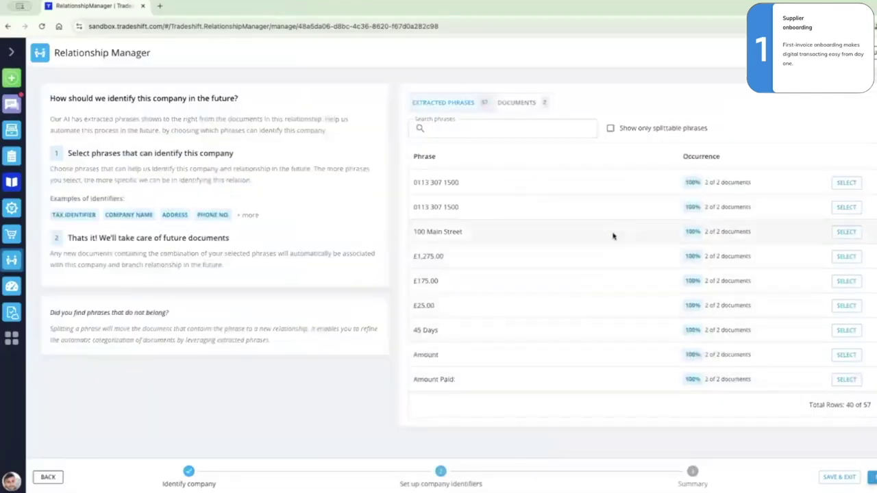
scroll(613, 235, down, 10)
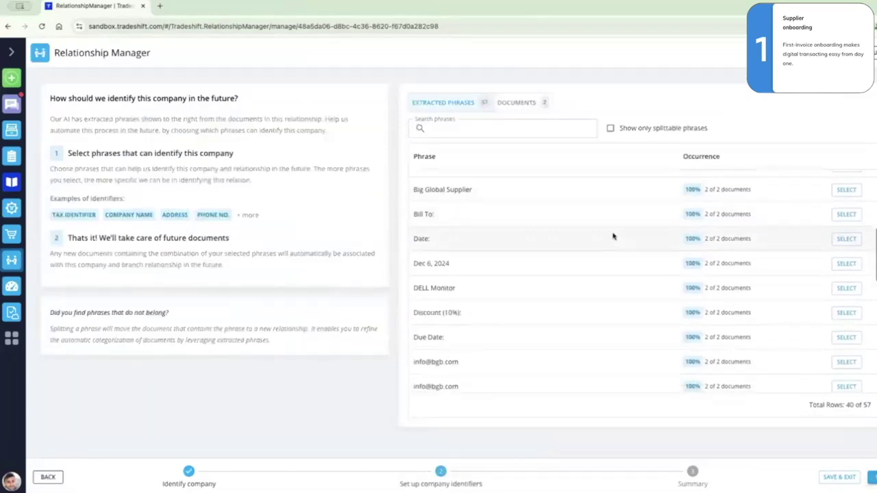
scroll(613, 235, down, 10)
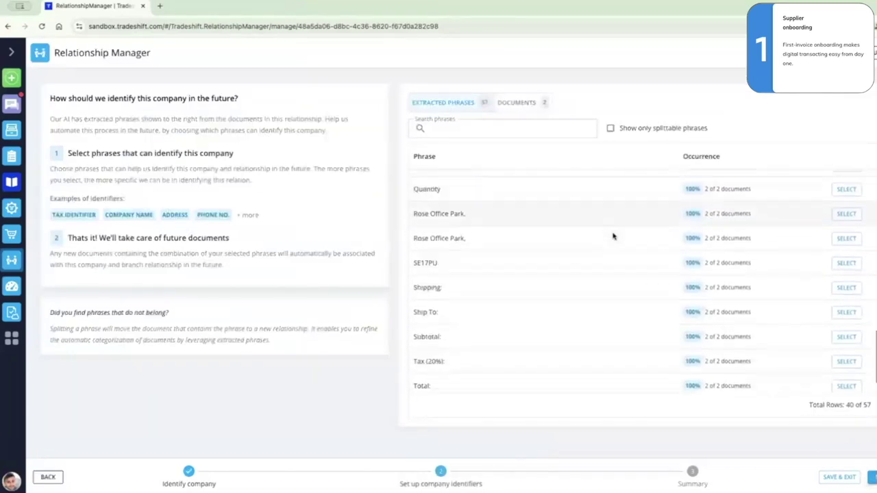
scroll(613, 236, down, 5)
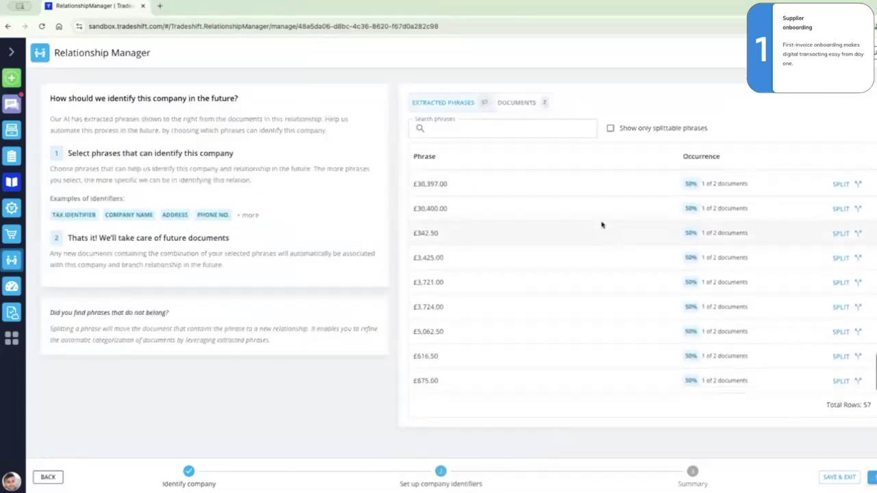
click(528, 127)
text(Big)
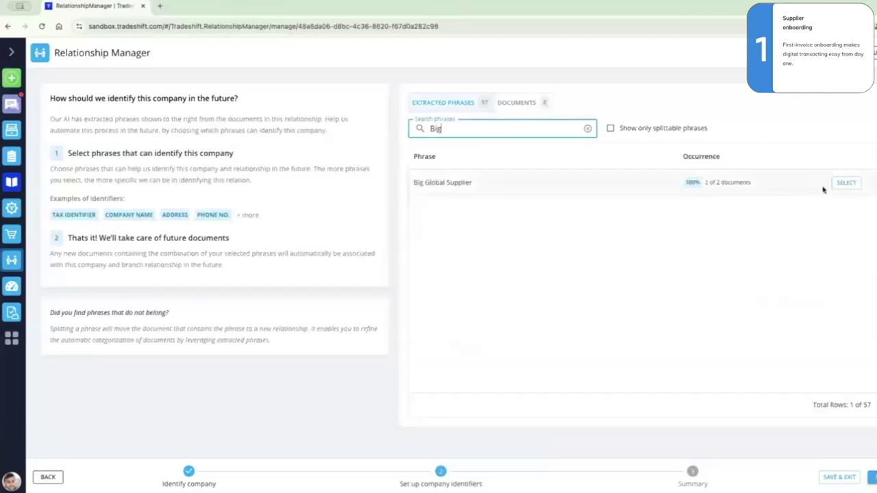
click(844, 187)
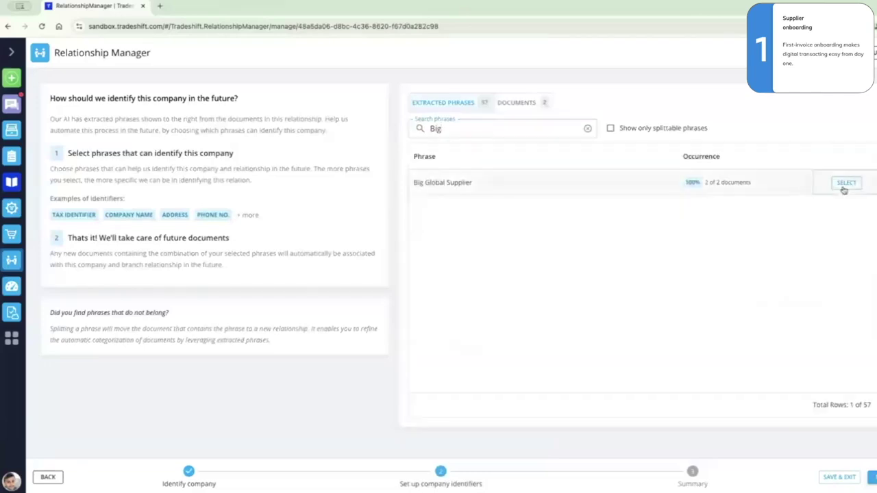
click(587, 128)
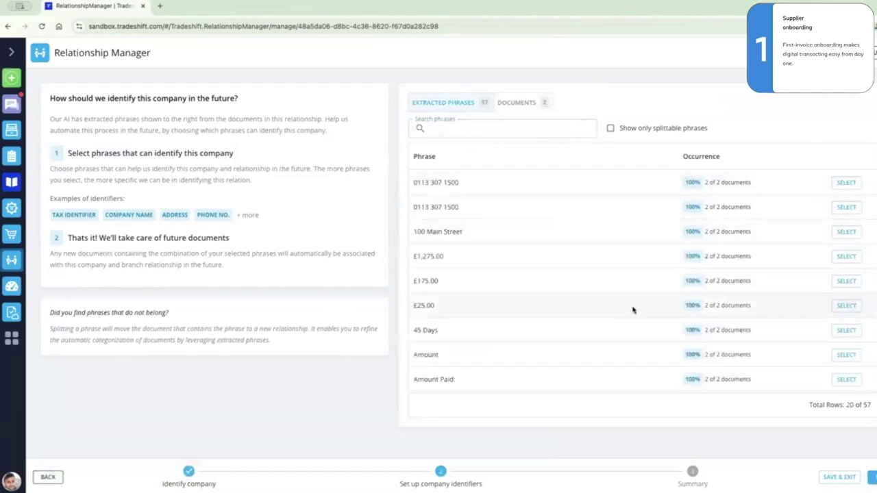
scroll(632, 309, down, 5)
scroll(633, 309, down, 10)
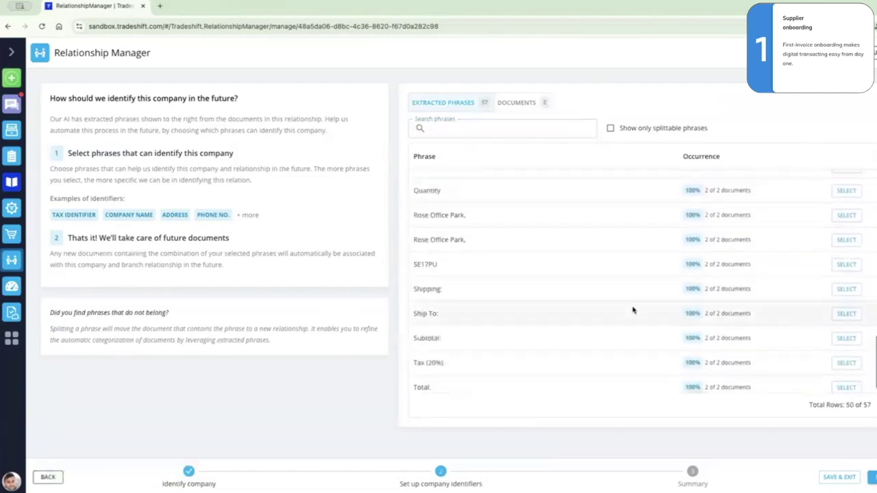
scroll(632, 310, down, 10)
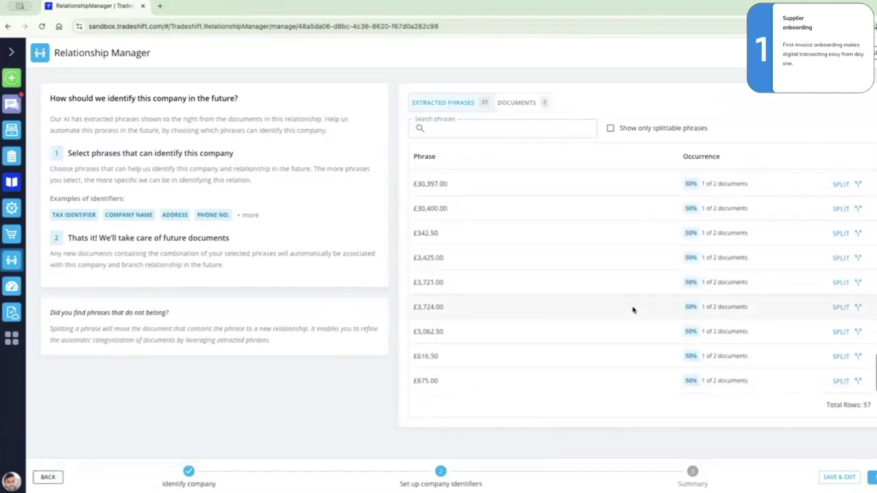
scroll(632, 310, up, 5)
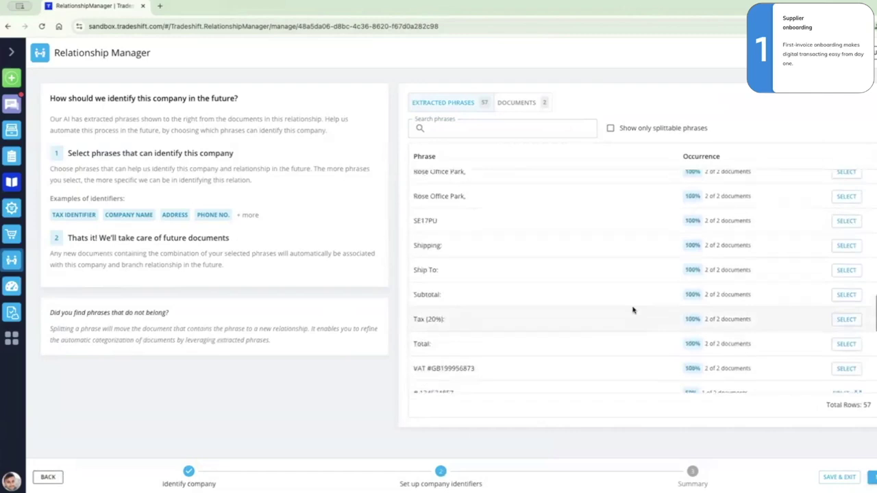
scroll(632, 310, down, 1)
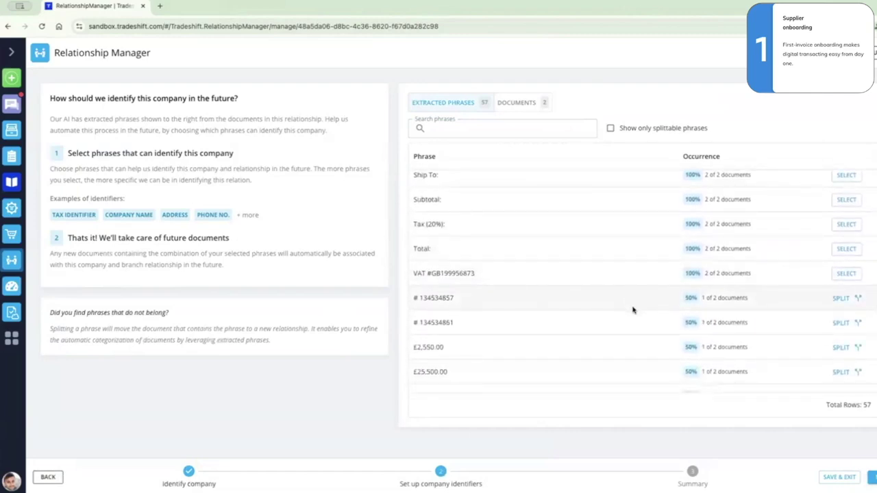
click(851, 276)
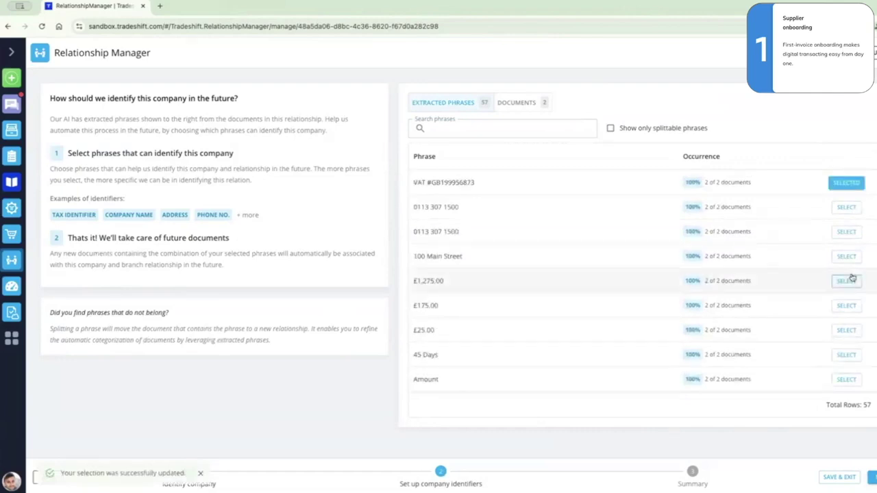
Enter the accounting system id on the Summary and confirm the invitation to connect.
click(872, 477)
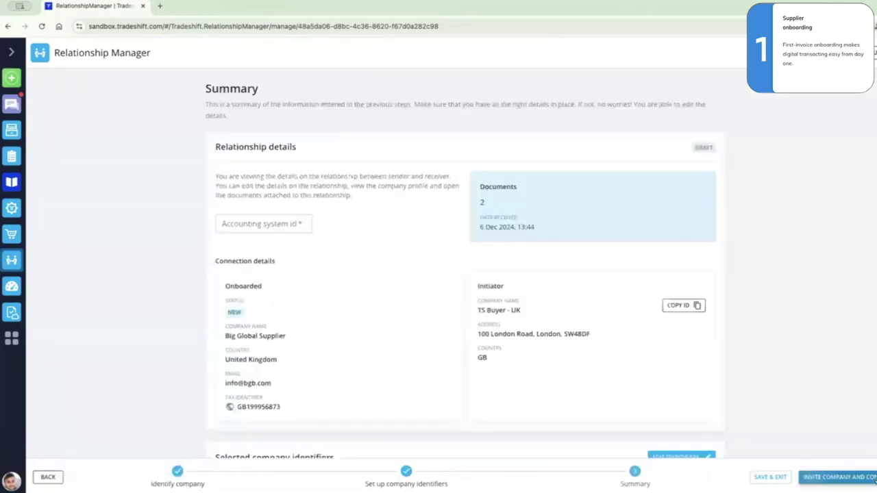
scroll(775, 396, down, 1)
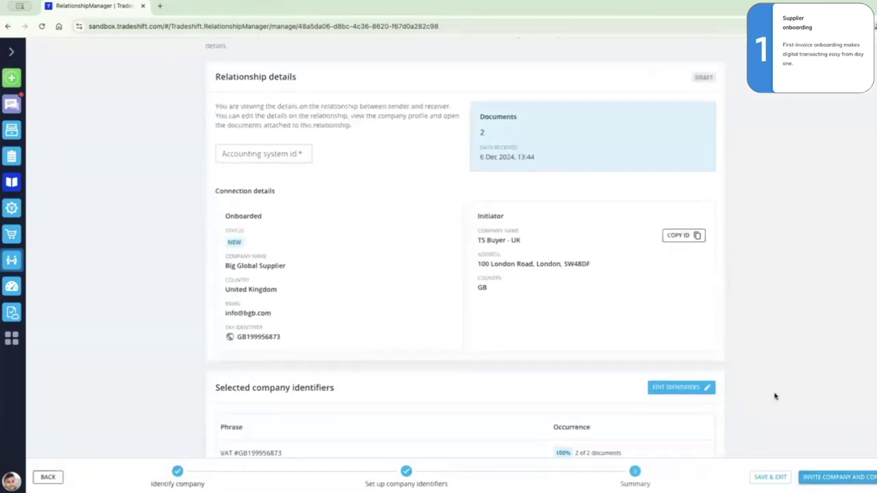
click(273, 152)
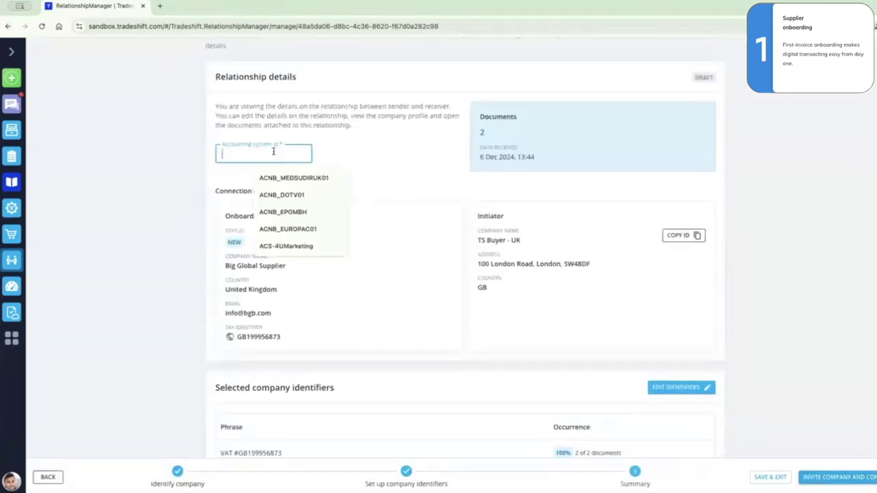
text(ACNB-)
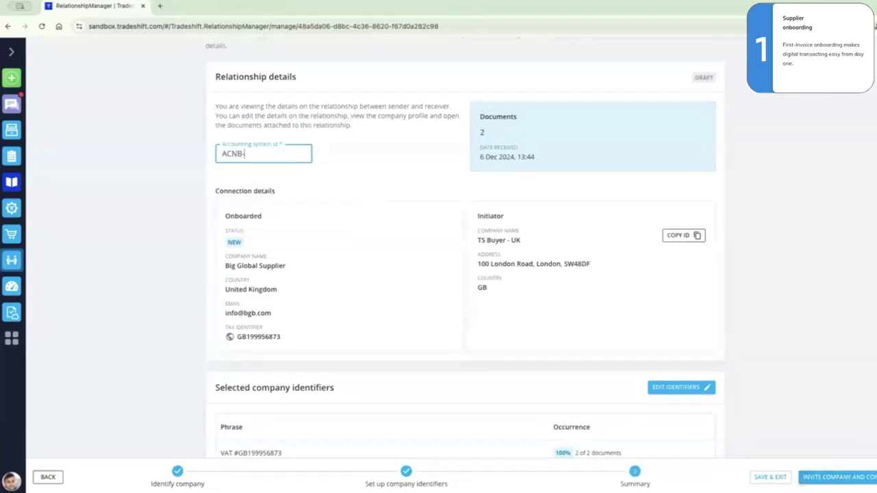
text(BIG GLOBAL)
click(824, 478)
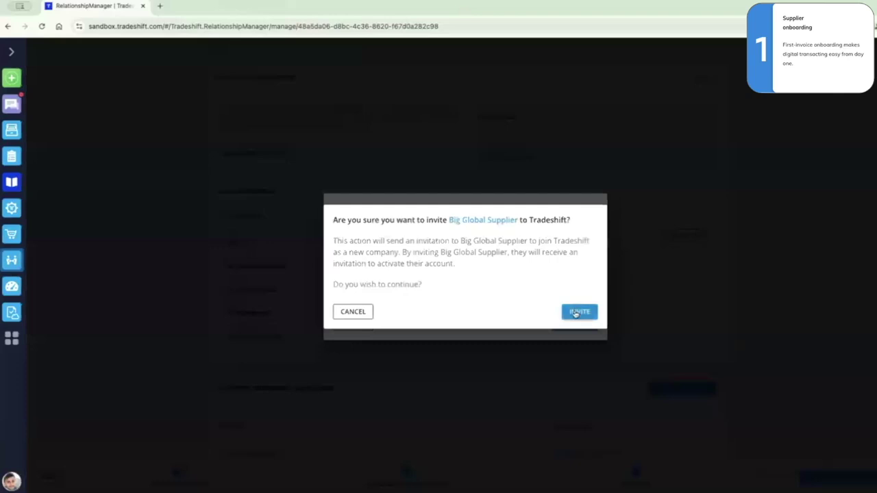
click(575, 312)
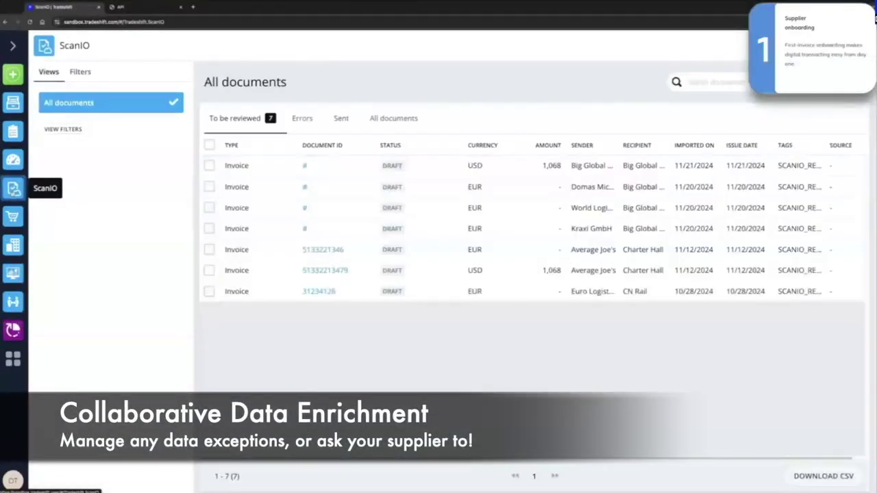
Open the Big Global Supplier draft invoice and set its document number to INV - 423322.
click(305, 167)
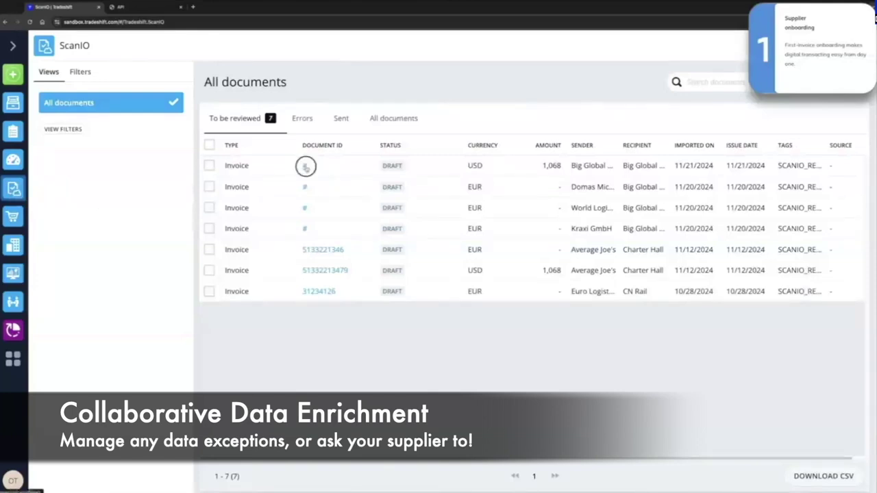
click(306, 166)
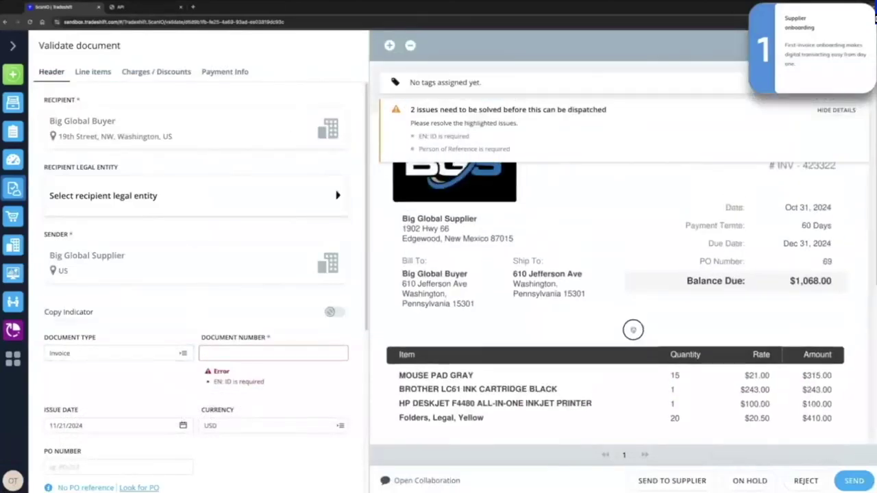
scroll(632, 324, up, 3)
scroll(634, 356, down, 3)
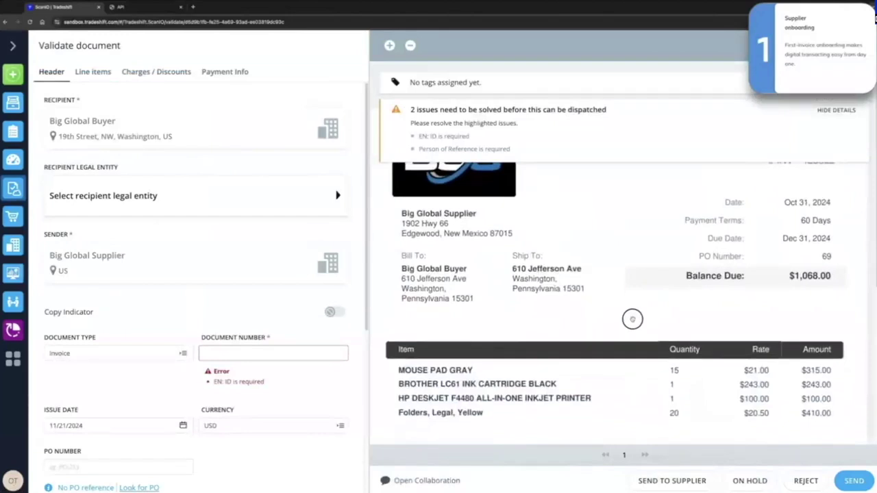
scroll(624, 336, up, 3)
scroll(636, 383, down, 1)
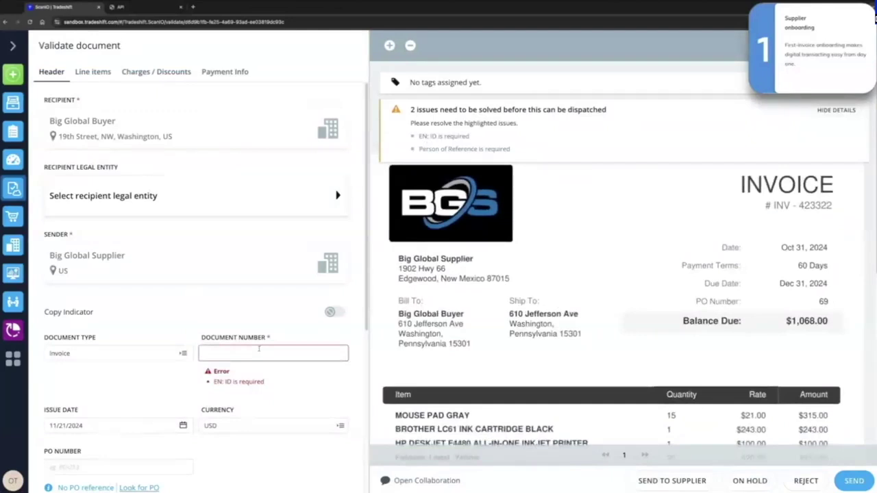
scroll(630, 381, up, 1)
scroll(639, 381, down, 1)
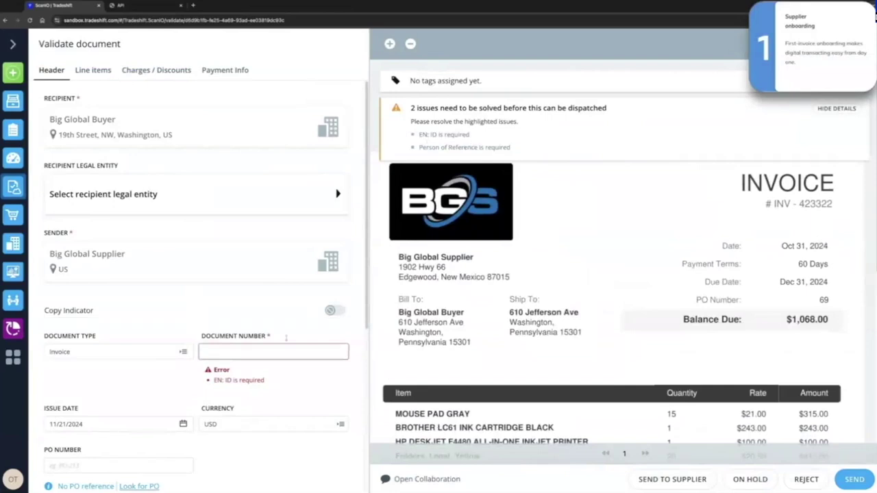
click(247, 350)
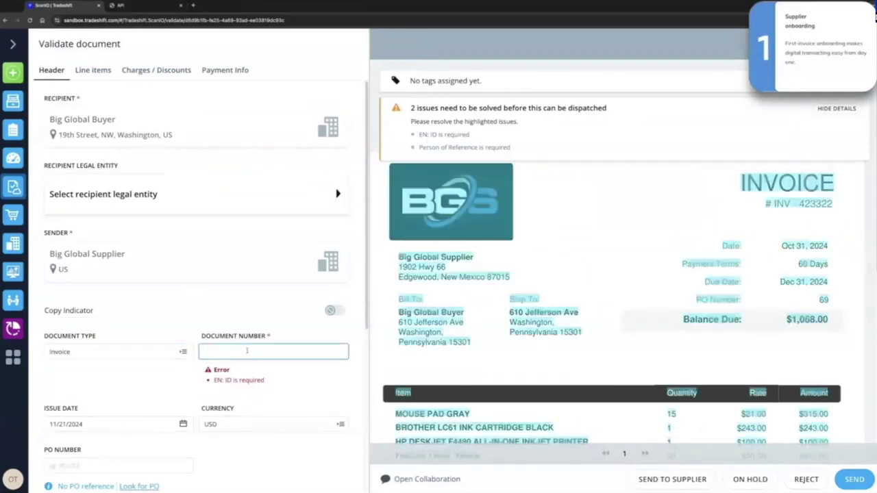
click(794, 203)
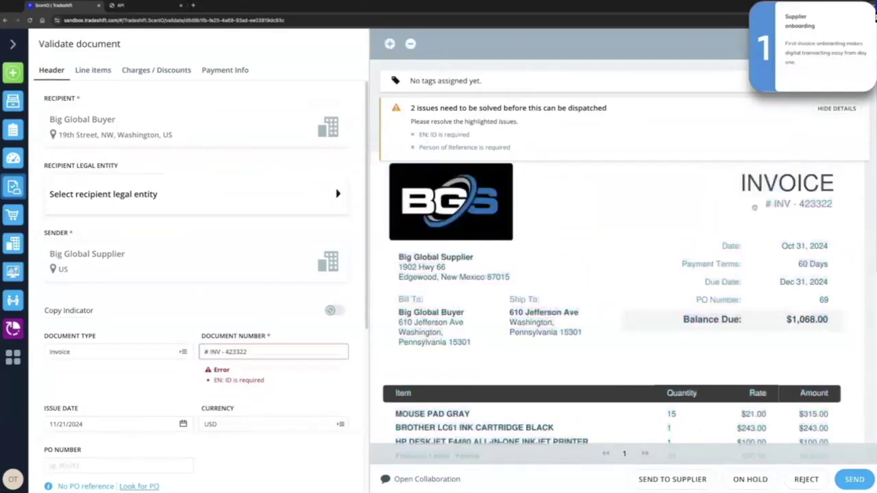
click(211, 351)
key(BackSpace)
key(BackSpace)
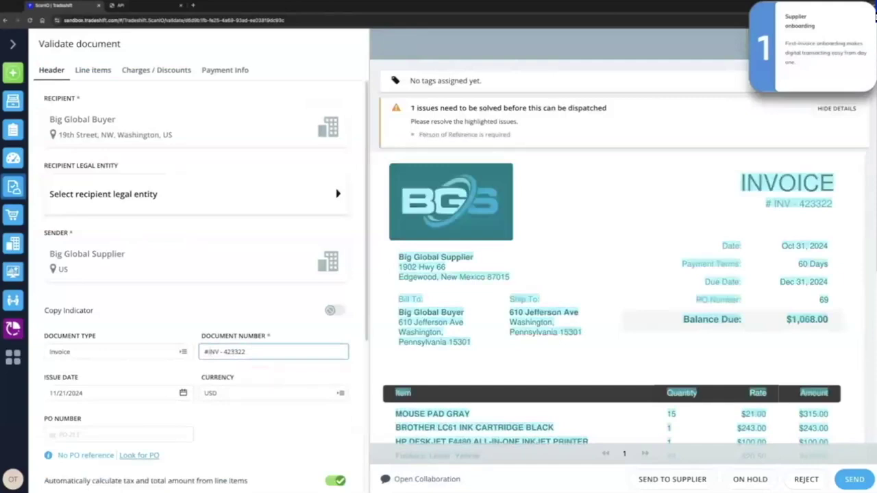
Expand the additional invoice fields, then send the invoice to the supplier for enrichment.
scroll(284, 321, down, 3)
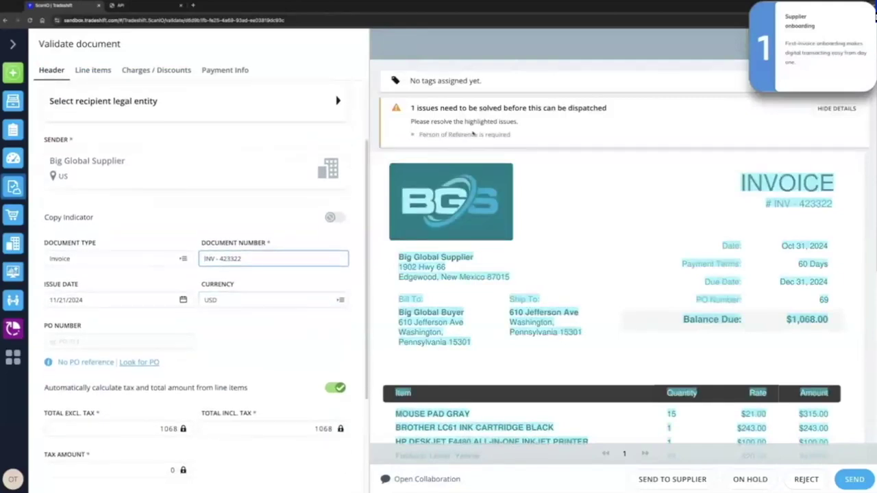
scroll(206, 393, down, 3)
scroll(206, 394, down, 2)
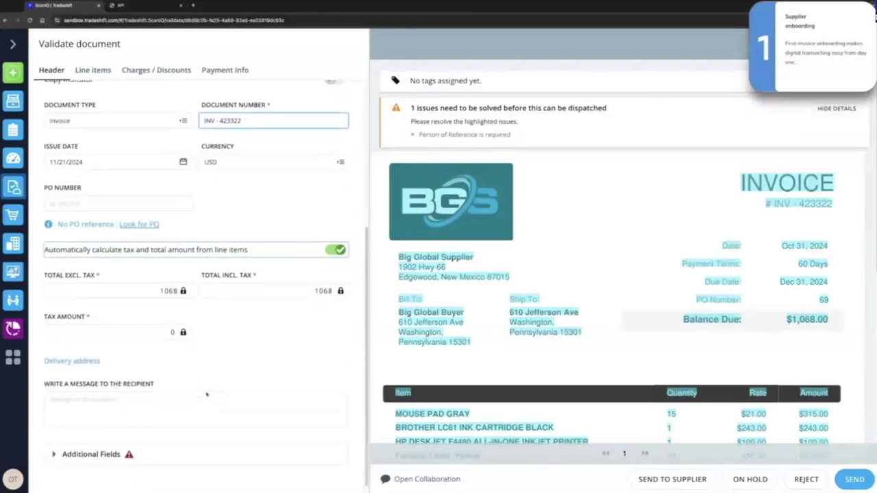
click(54, 443)
scroll(92, 389, down, 3)
click(113, 385)
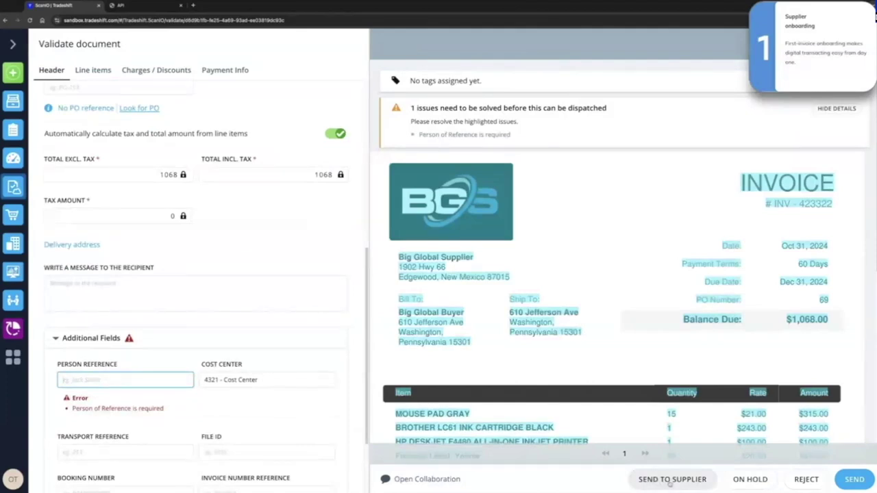
click(671, 479)
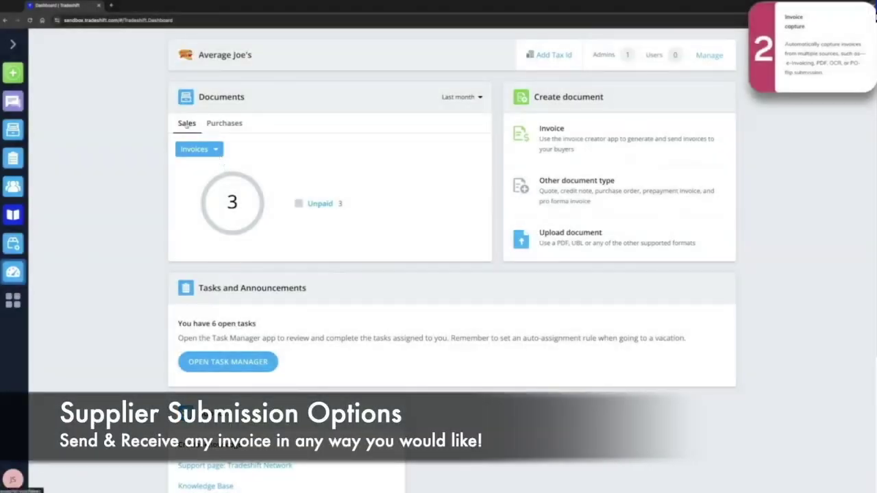
Switch the dashboard chart to Purchase Orders, list received ones, and review PO 72.
click(219, 151)
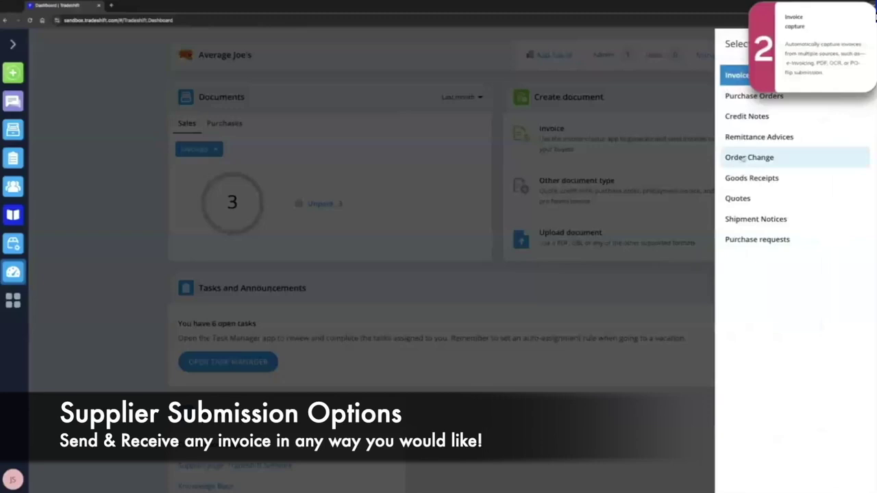
click(758, 98)
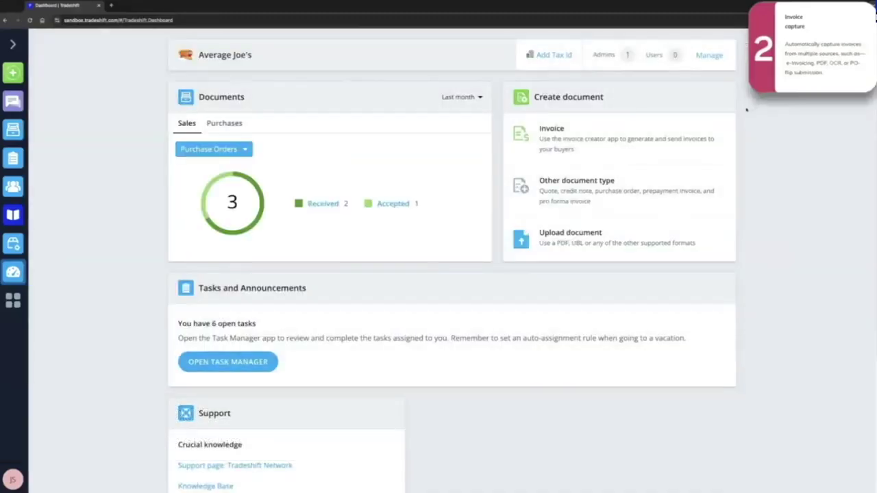
click(322, 203)
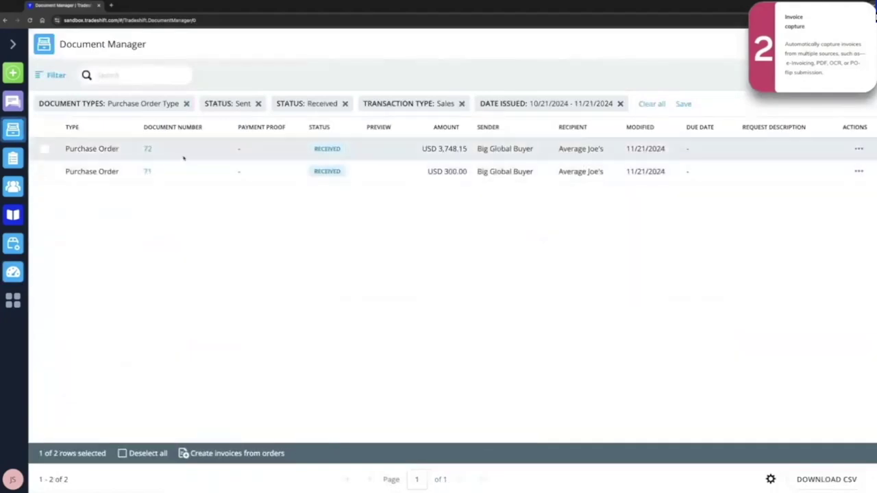
click(148, 150)
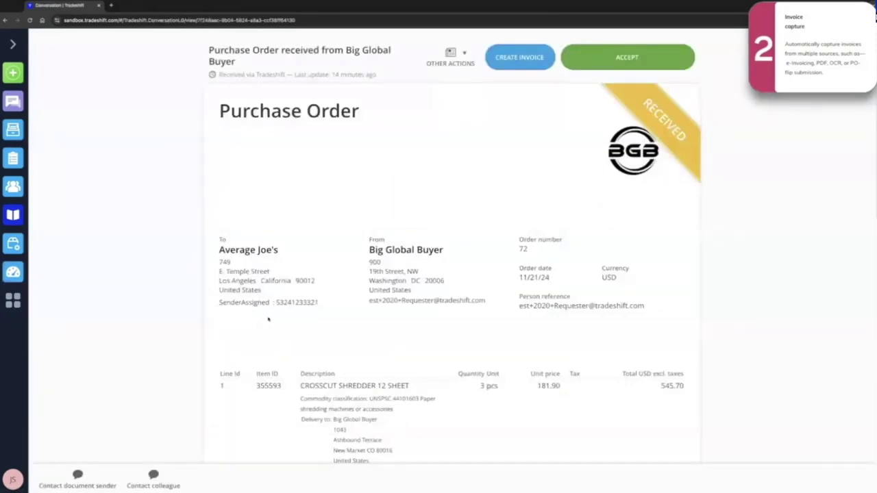
scroll(387, 341, down, 1)
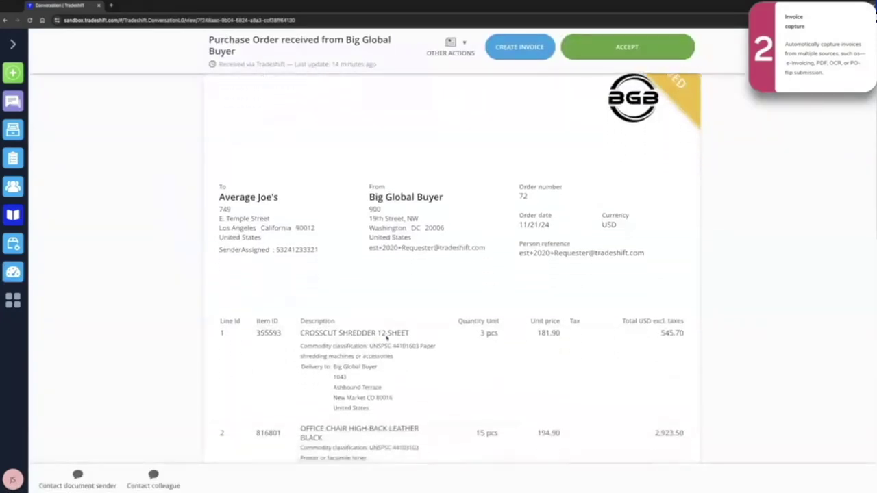
scroll(387, 337, down, 2)
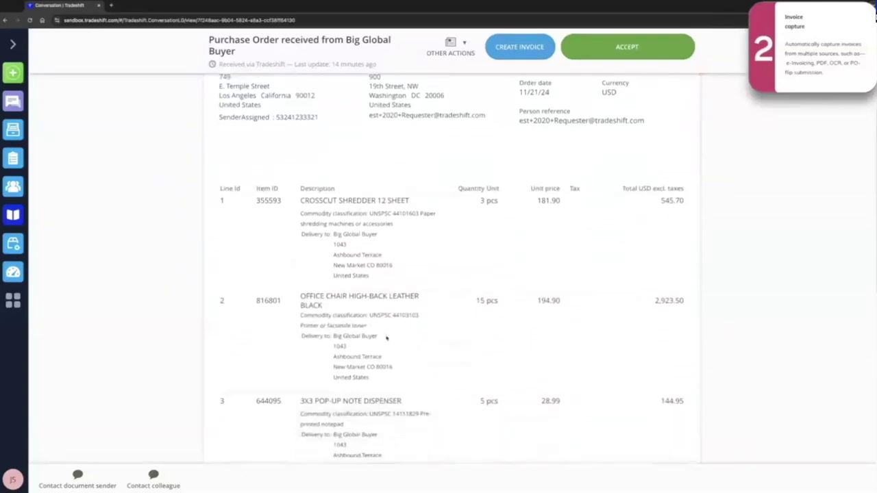
scroll(387, 337, down, 2)
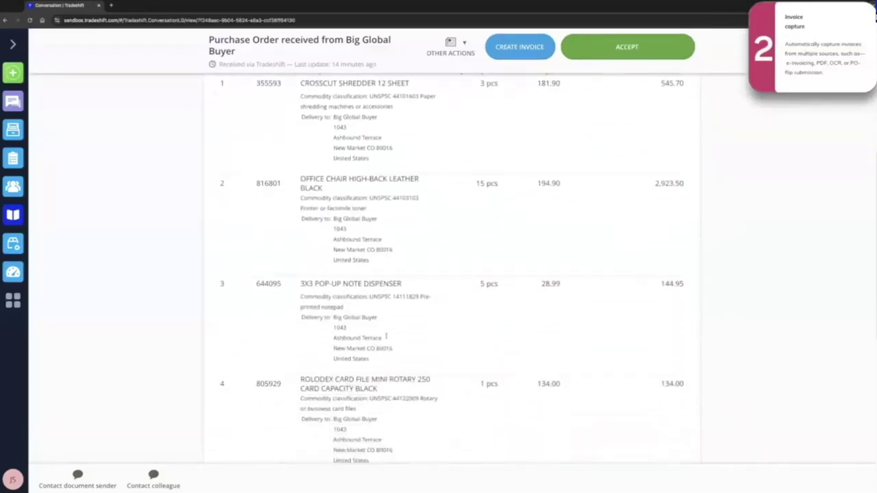
scroll(387, 337, down, 1)
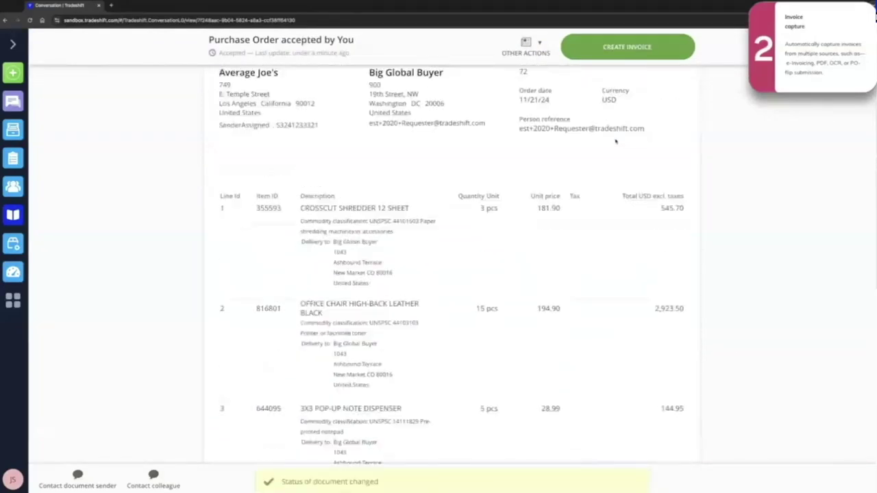
scroll(615, 141, up, 3)
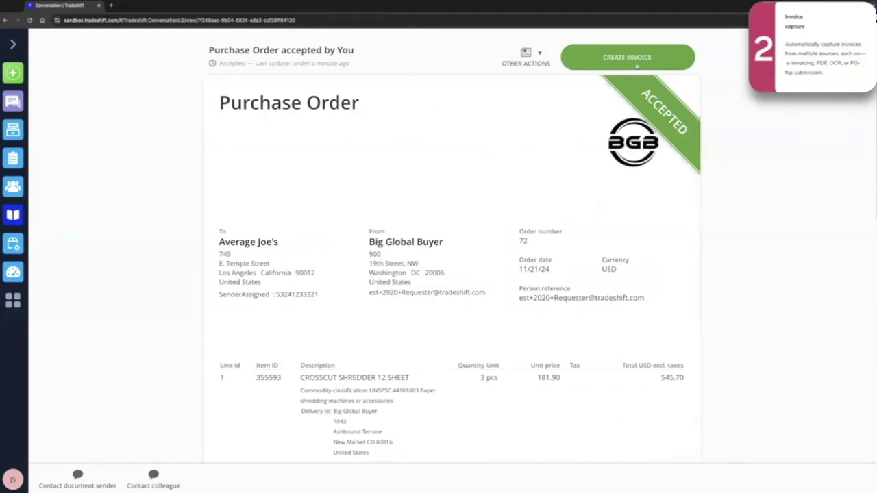
click(637, 65)
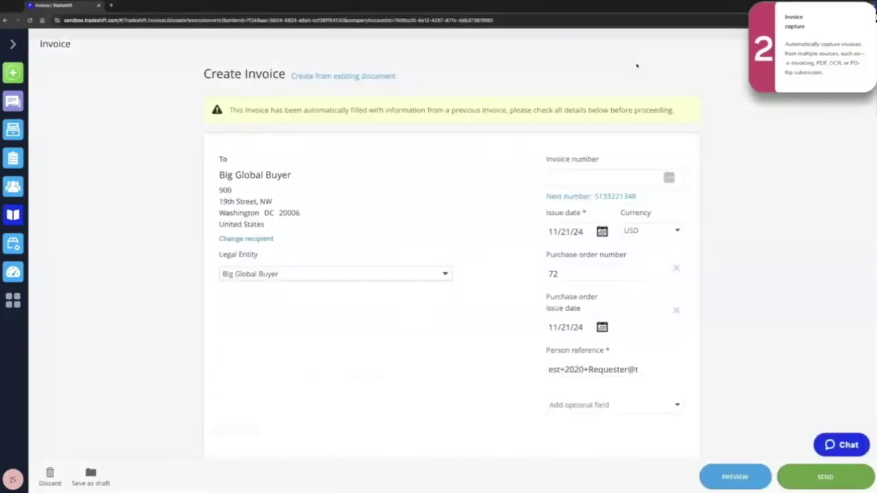
click(602, 196)
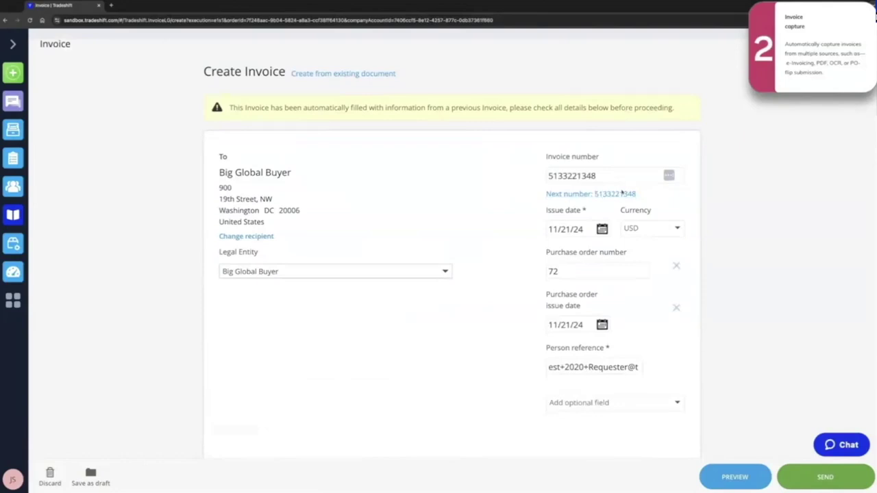
scroll(621, 193, down, 4)
scroll(621, 192, down, 2)
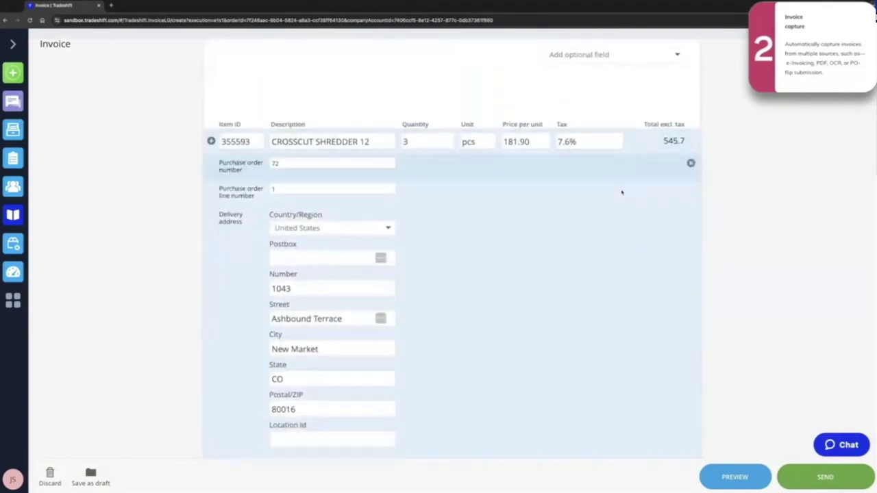
scroll(621, 193, up, 5)
scroll(621, 193, up, 1)
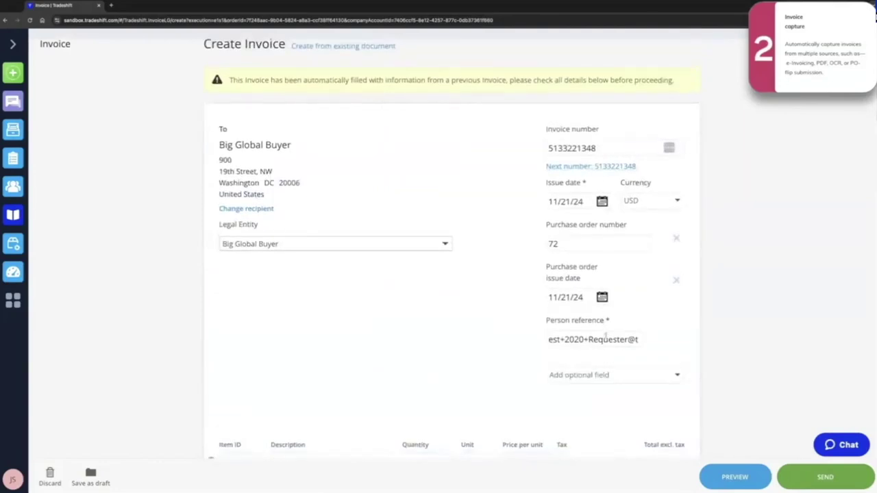
Clear the existing person reference and try previewing the invoice.
triple_click(606, 339)
key(BackSpace)
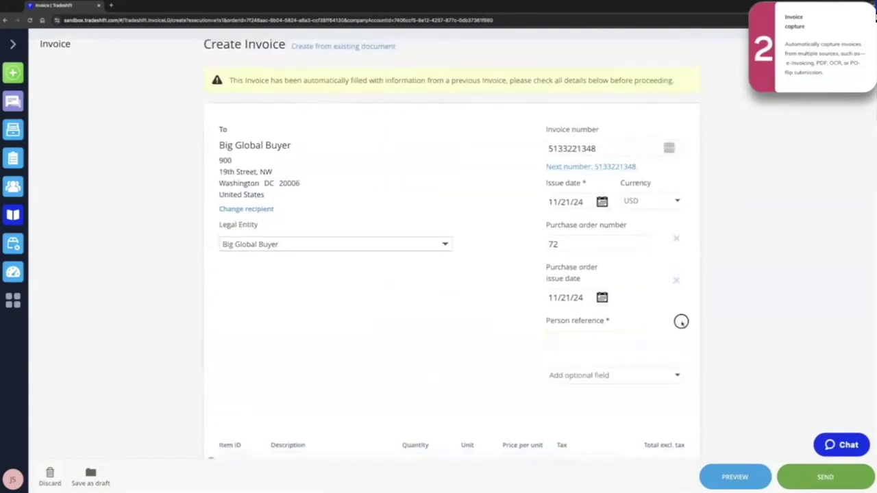
click(754, 478)
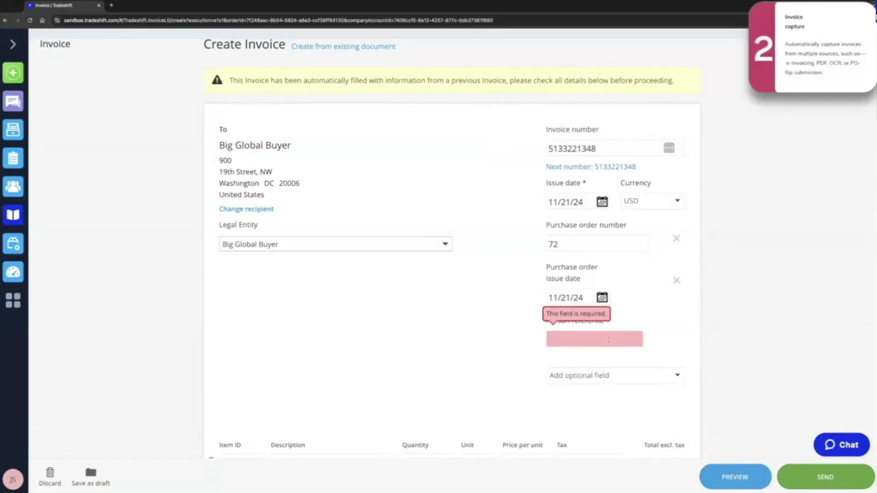
Enter the requester's e-mail as person reference and send the invoice.
click(608, 339)
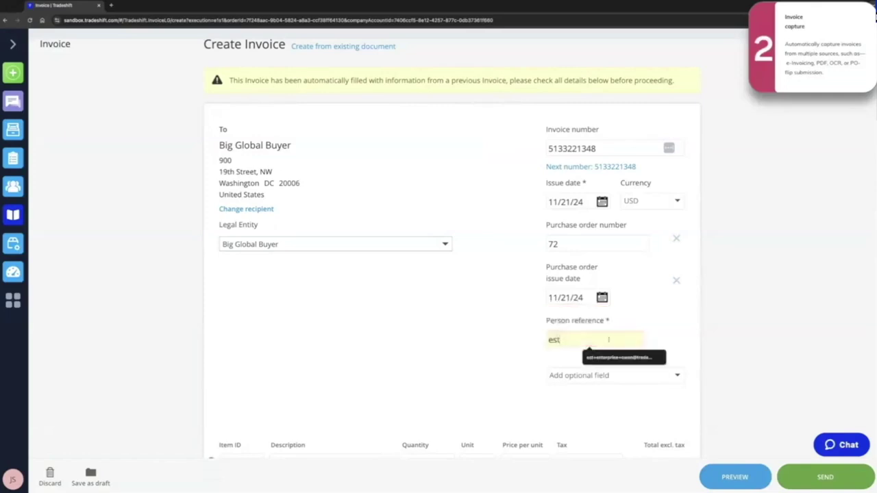
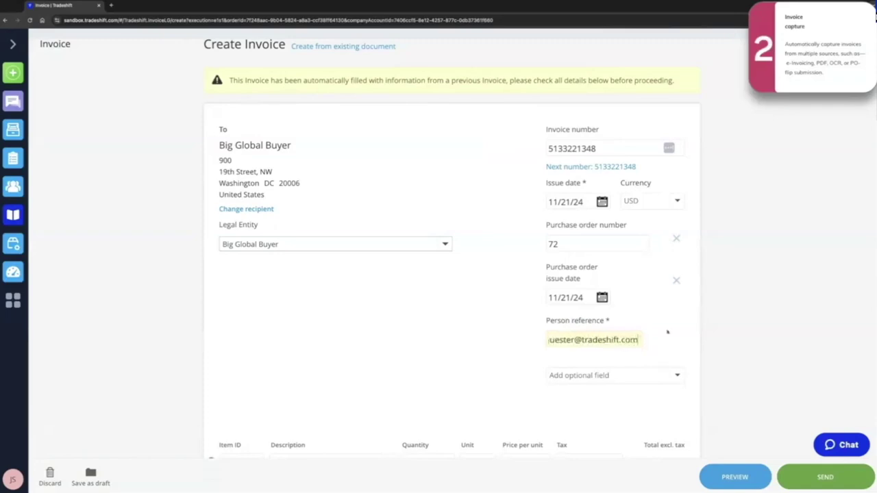
click(669, 173)
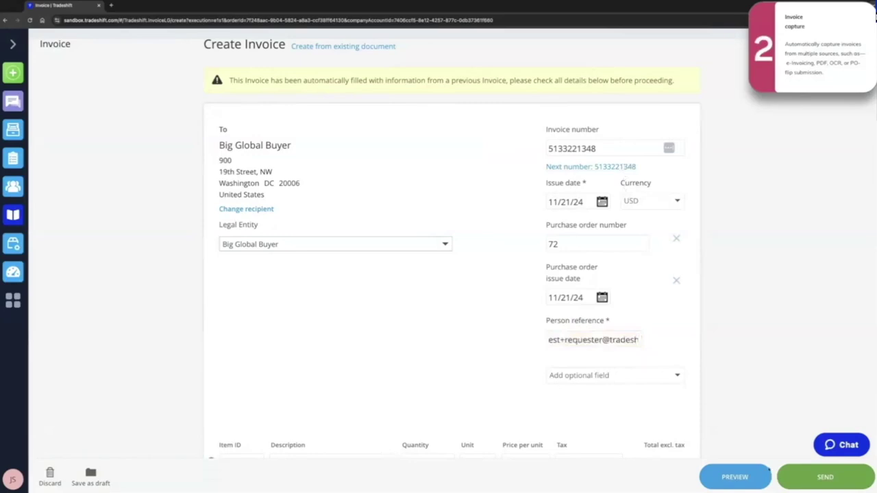
click(829, 483)
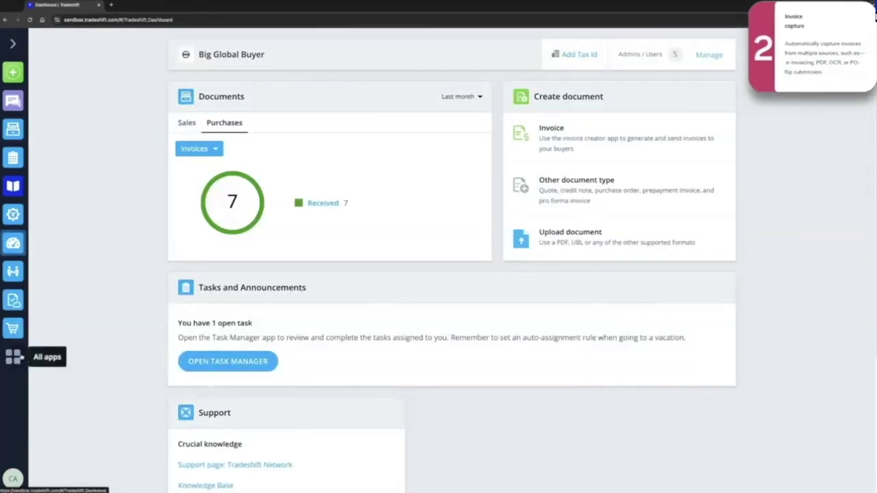
Launch Babelway from All apps by searching 'ba', and open the Tutorial 1 channel.
click(16, 356)
text(ba)
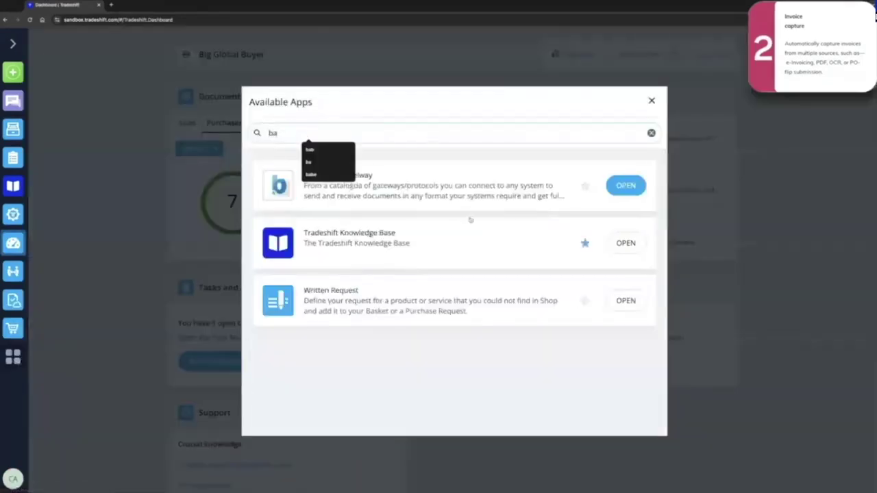
click(628, 187)
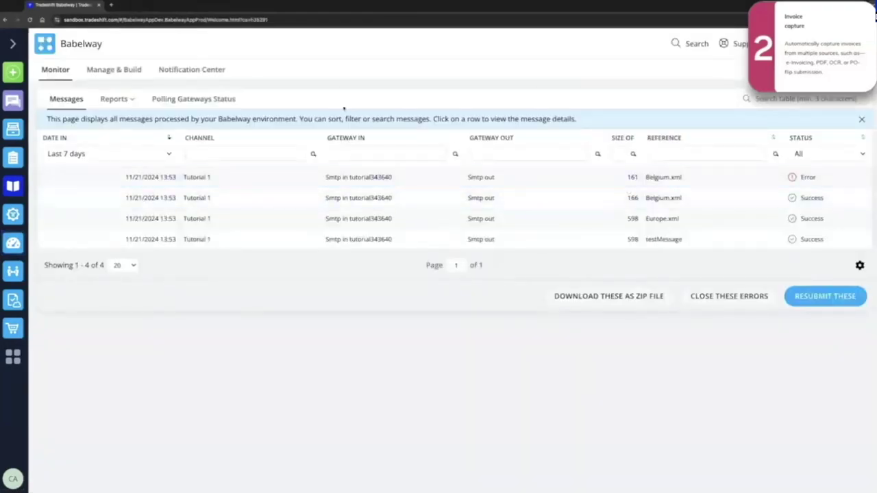
click(109, 71)
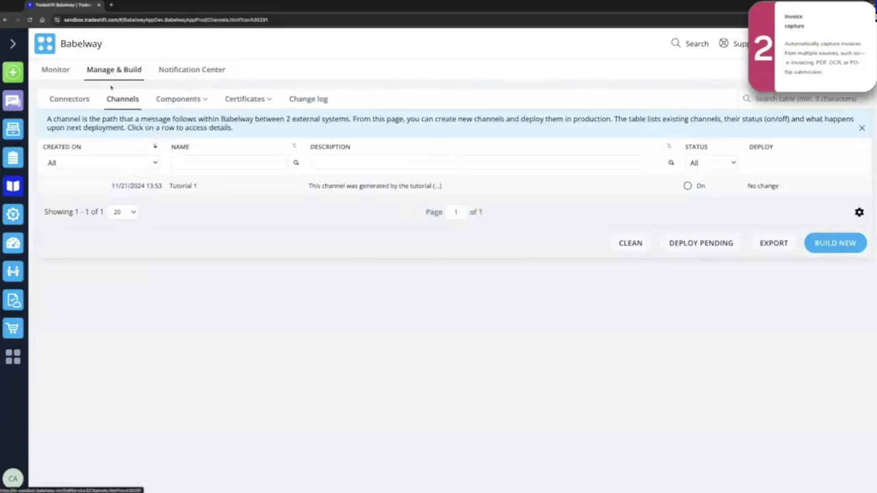
click(189, 189)
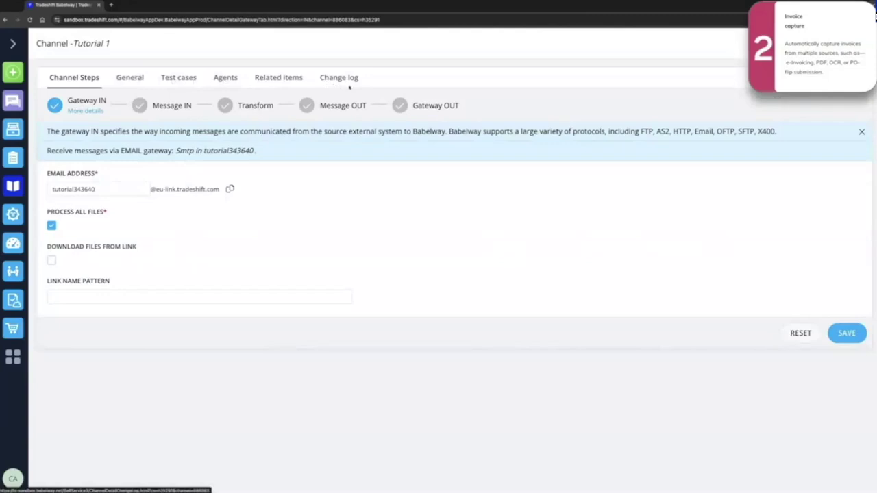
Review the incoming and outgoing CSV message structures, ending on the Countries xml-to-csv Transform mapping.
click(171, 105)
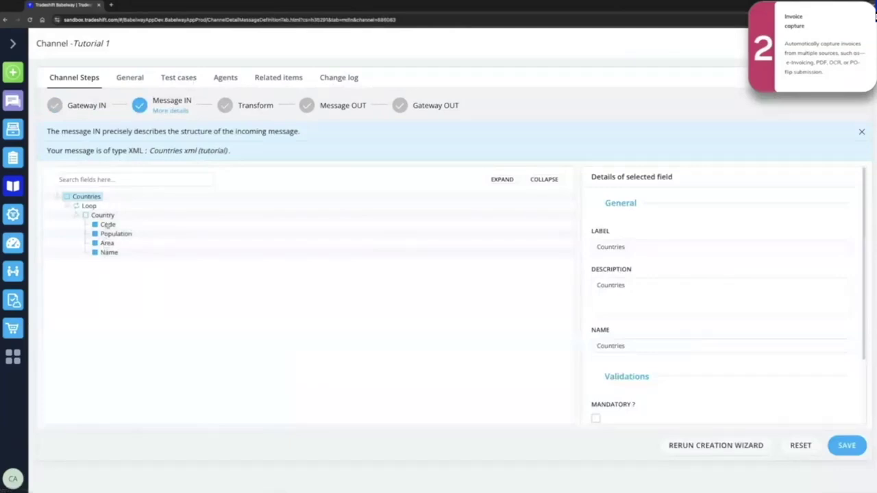
click(252, 107)
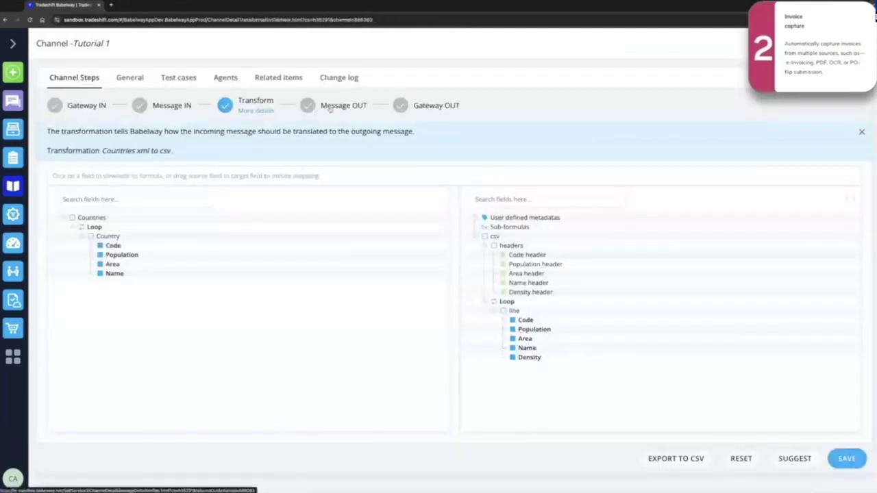
click(322, 109)
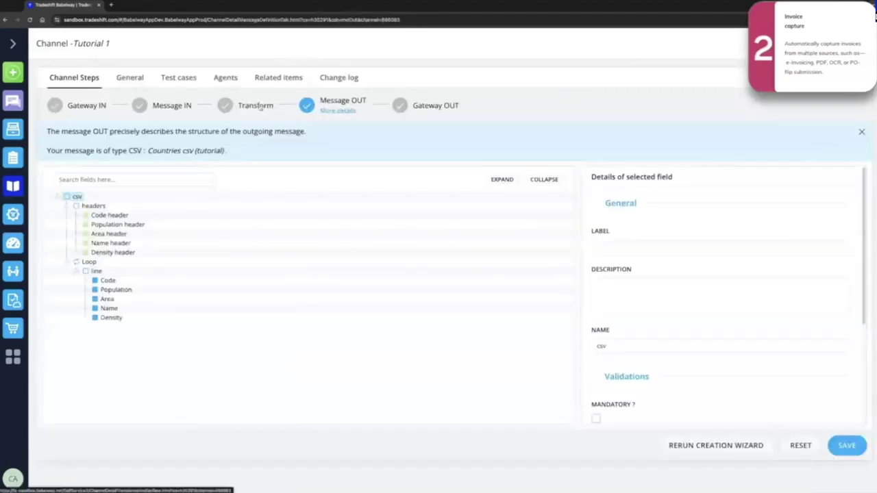
click(260, 108)
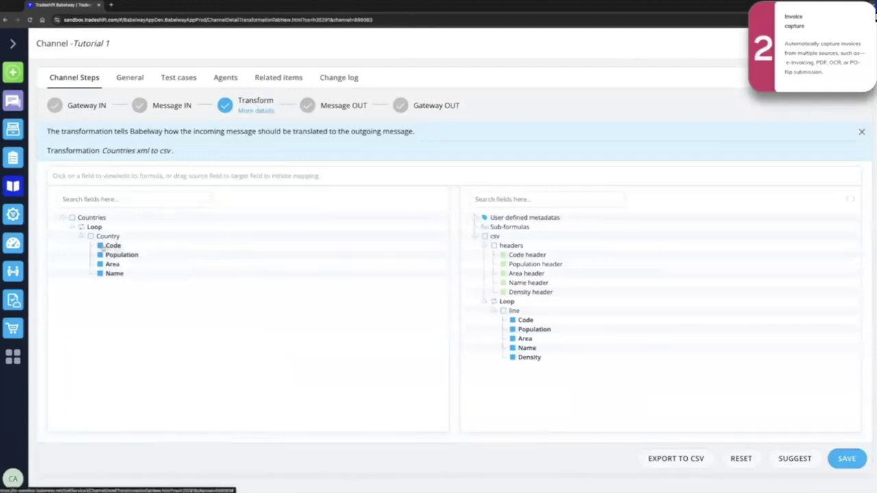
Map source Code to target Code and apply all suggested field mappings.
drag(100, 247, 515, 320)
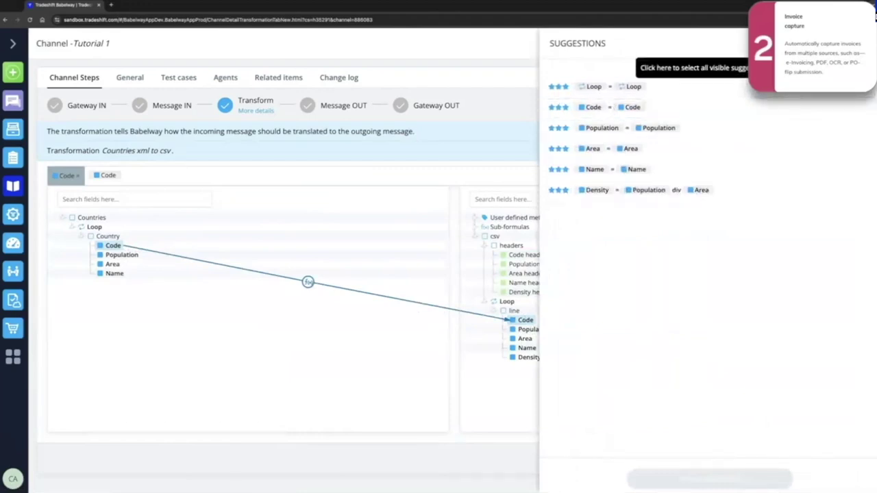
click(692, 68)
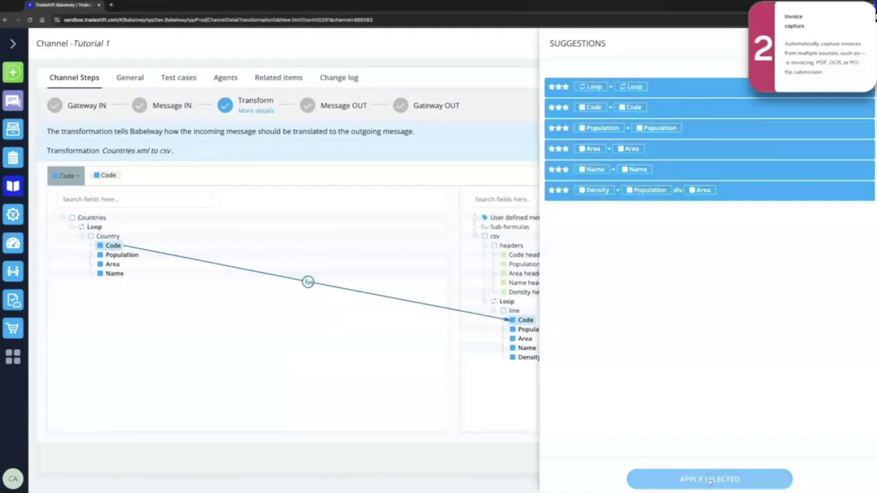
click(709, 480)
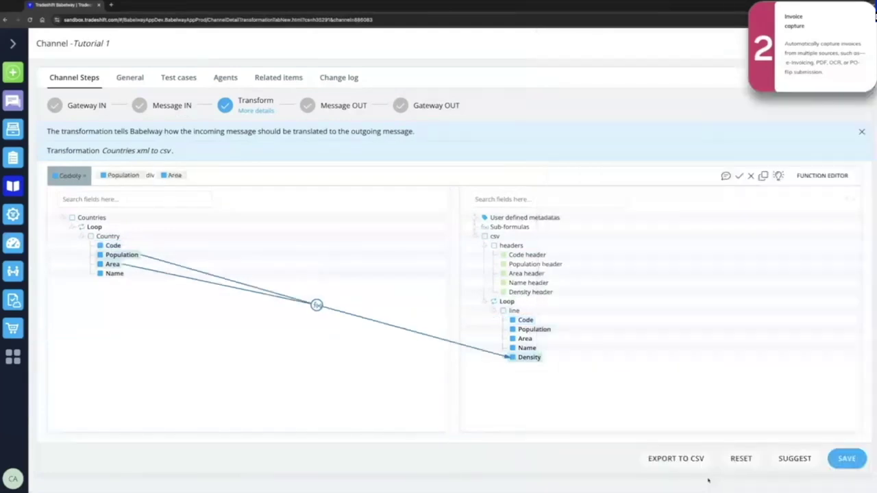
Check the Code, Population, Area and Name mappings and the Density formula, Population div Area.
click(111, 245)
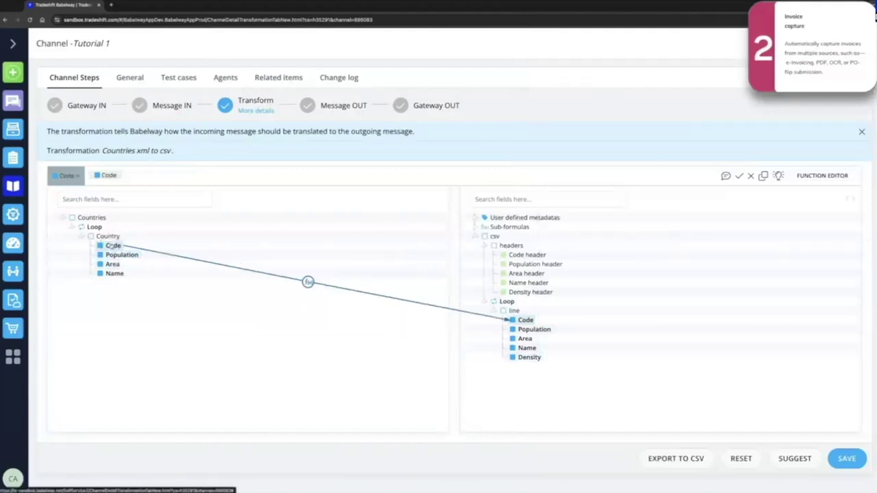
click(110, 254)
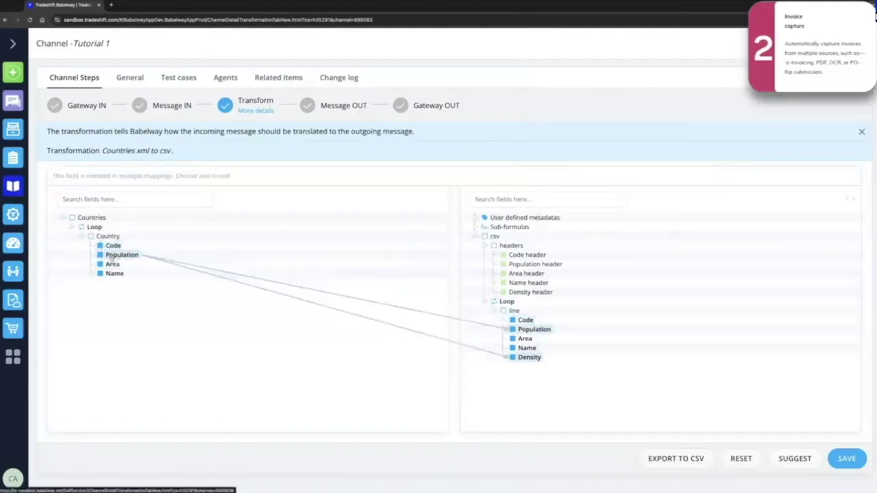
click(110, 264)
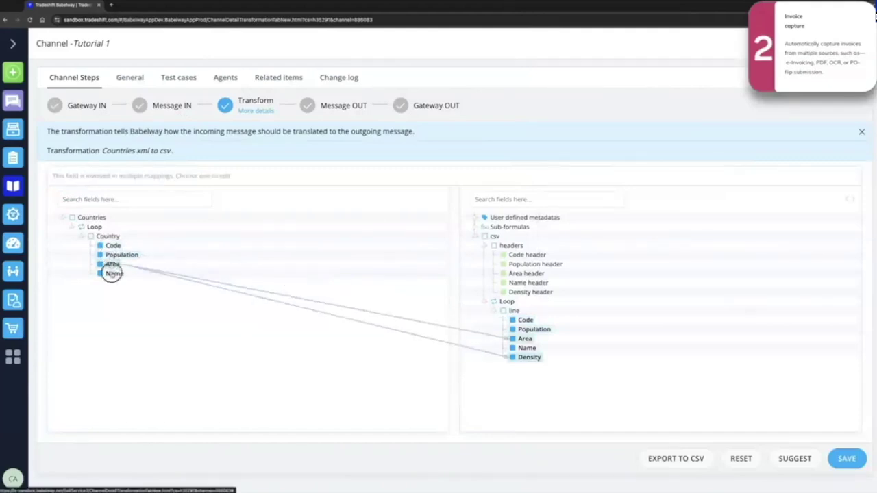
click(111, 273)
click(529, 356)
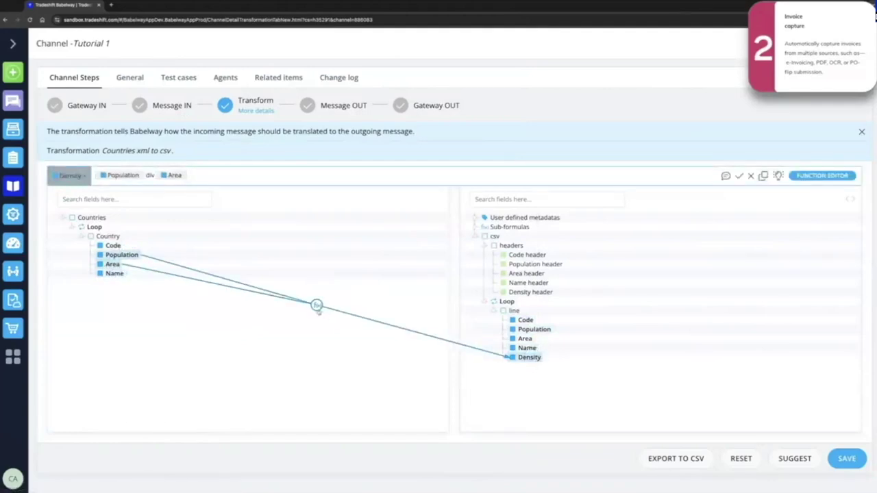
mouse_move(317, 307)
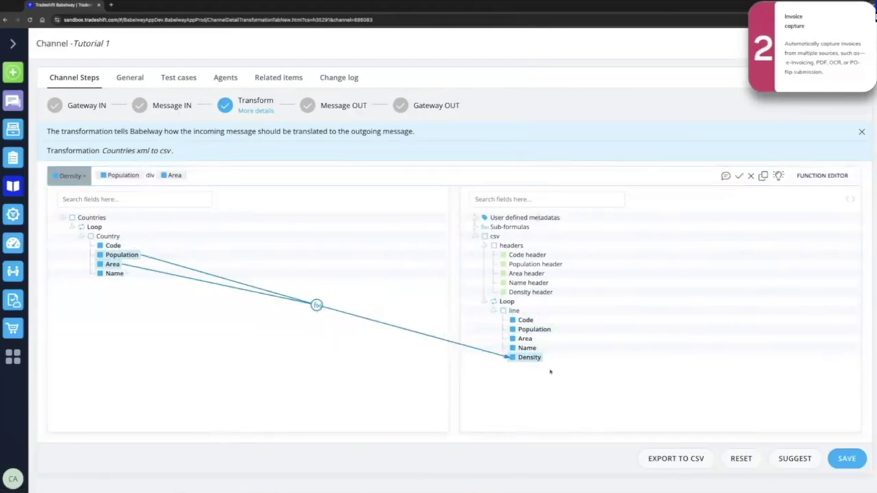
Save the transformation and confirm deploying the update to the Tutorial 1 channel.
click(857, 463)
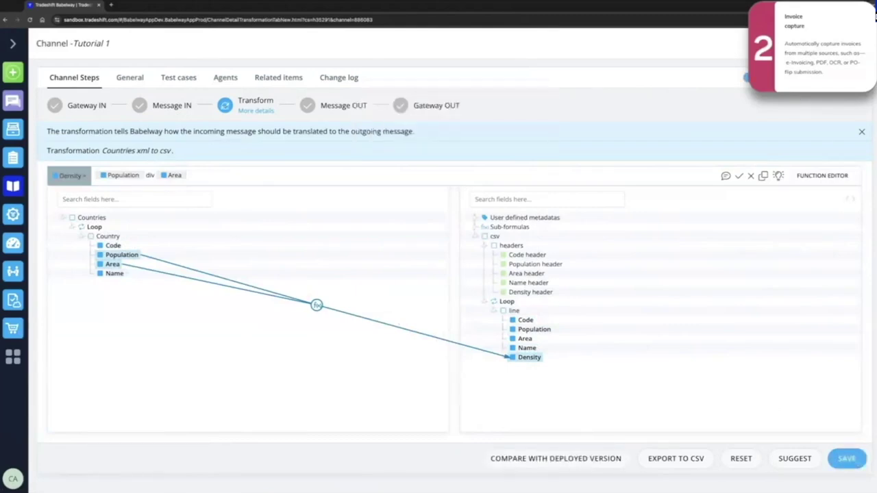
click(753, 78)
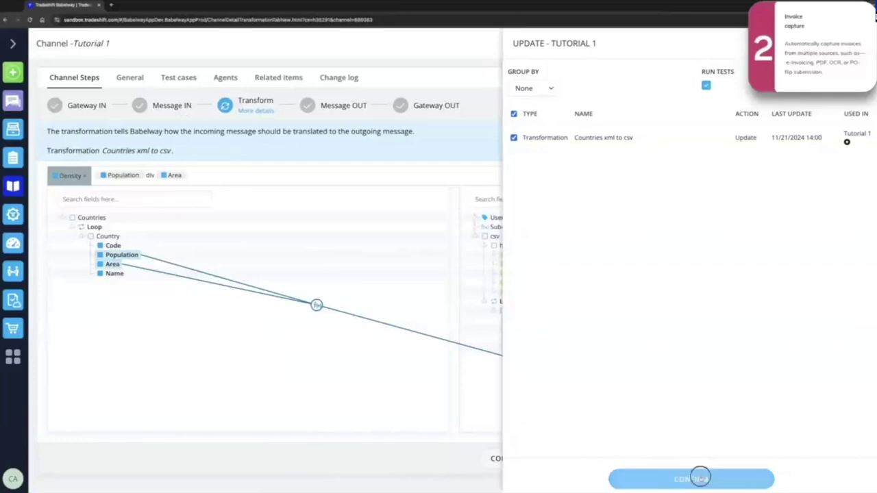
click(699, 478)
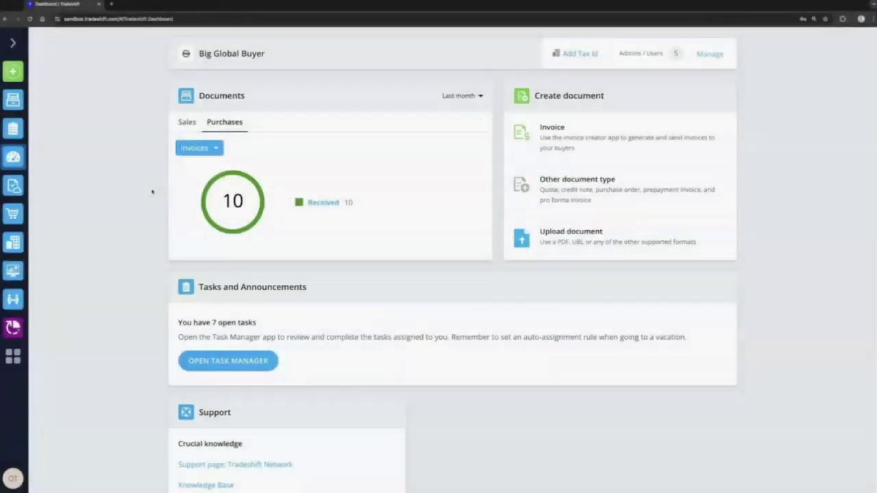
click(235, 364)
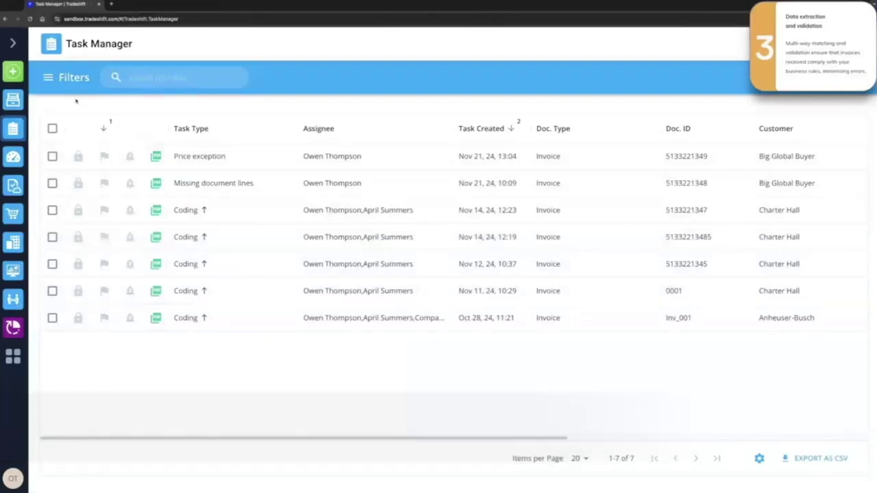
click(48, 80)
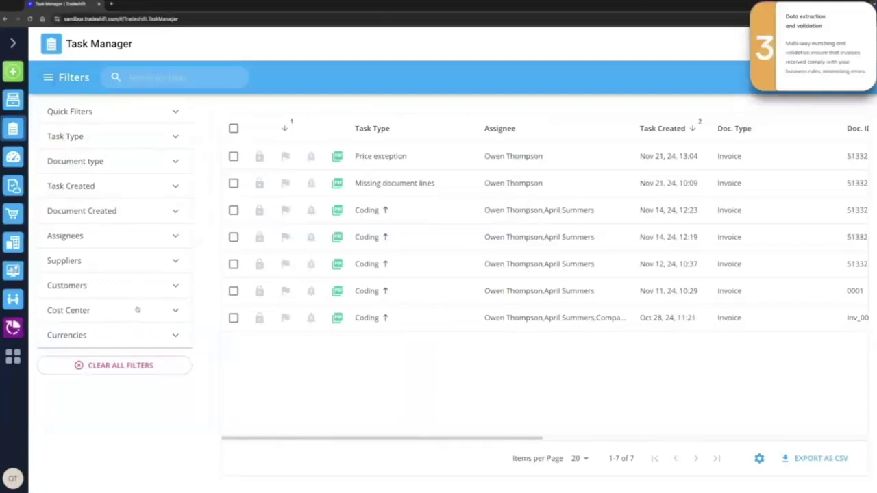
click(166, 111)
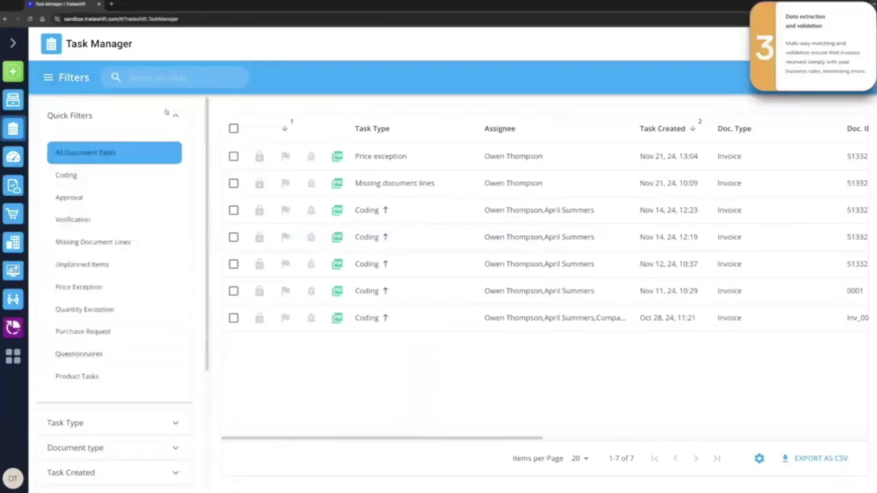
click(103, 160)
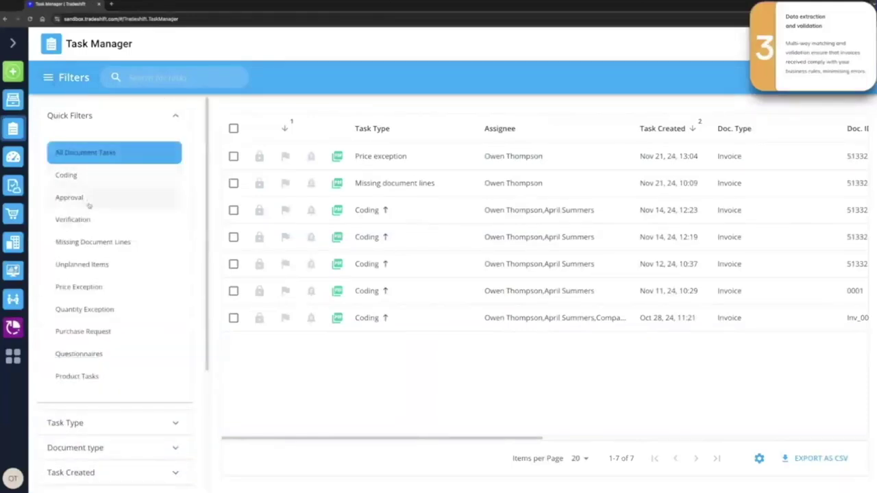
click(77, 287)
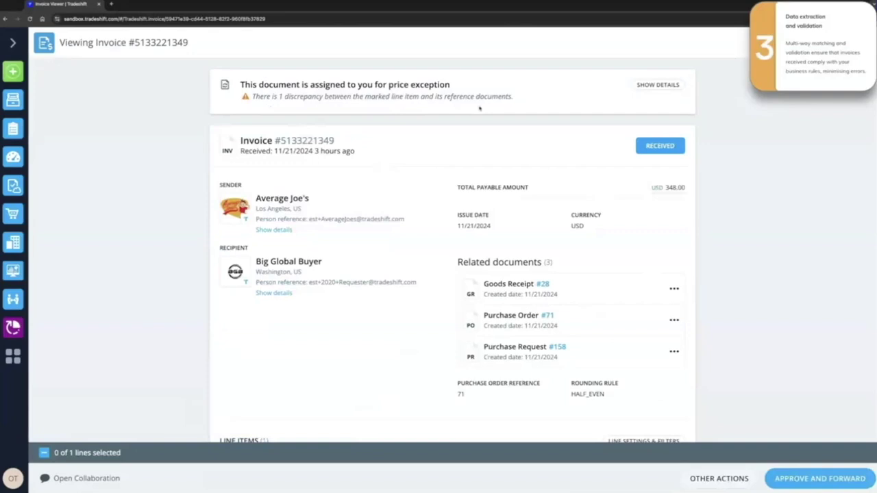
Expand the printer line's linked ordered and billed lines: 100.00 ordered versus 116.00 billed.
click(658, 84)
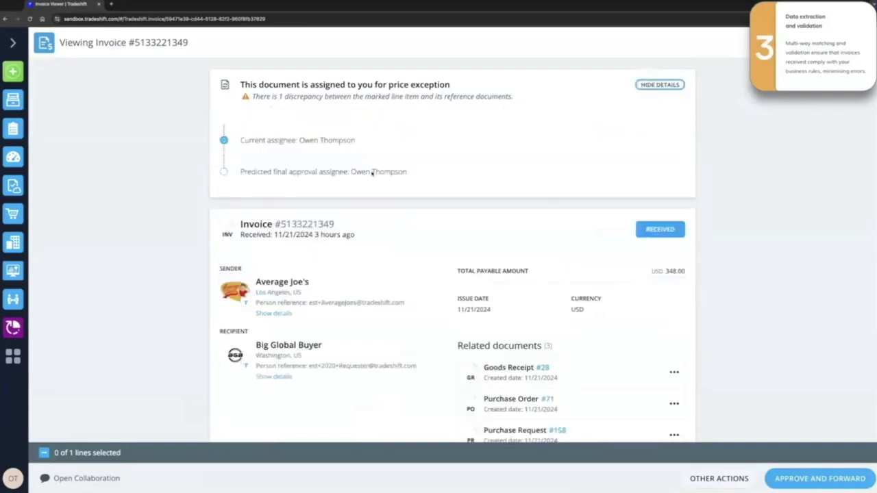
click(659, 85)
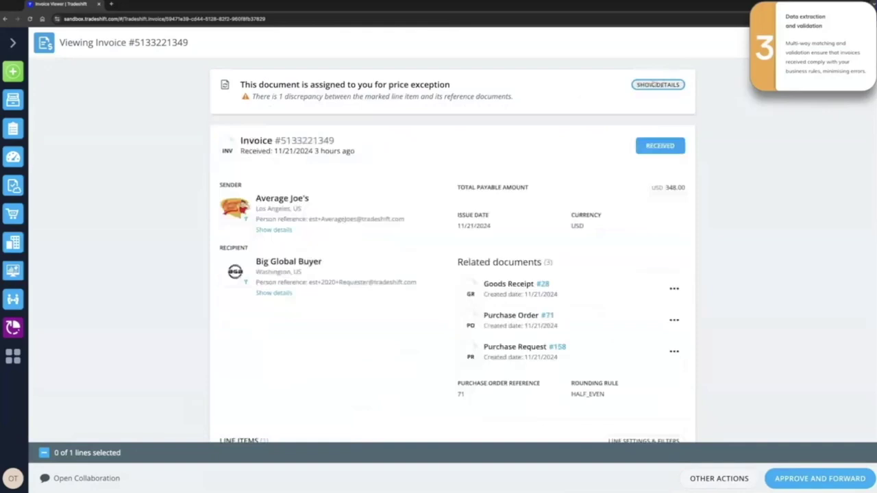
scroll(585, 140, down, 3)
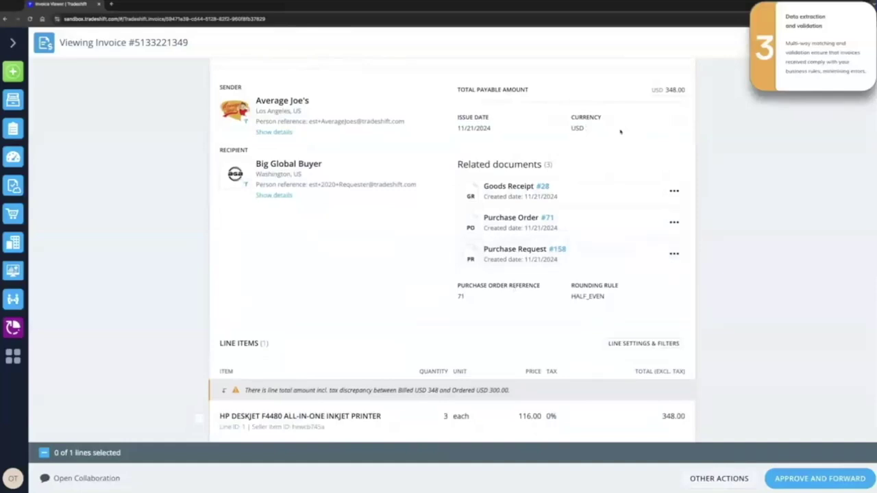
scroll(620, 131, down, 4)
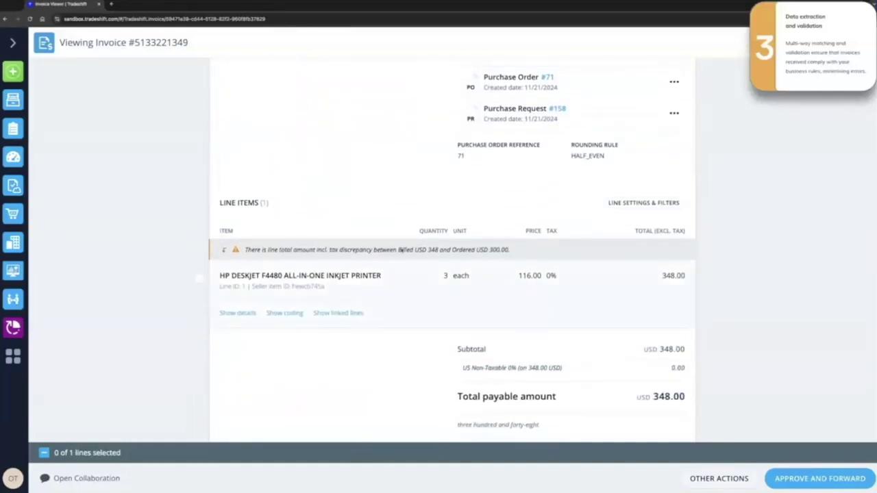
click(351, 312)
scroll(360, 291, down, 3)
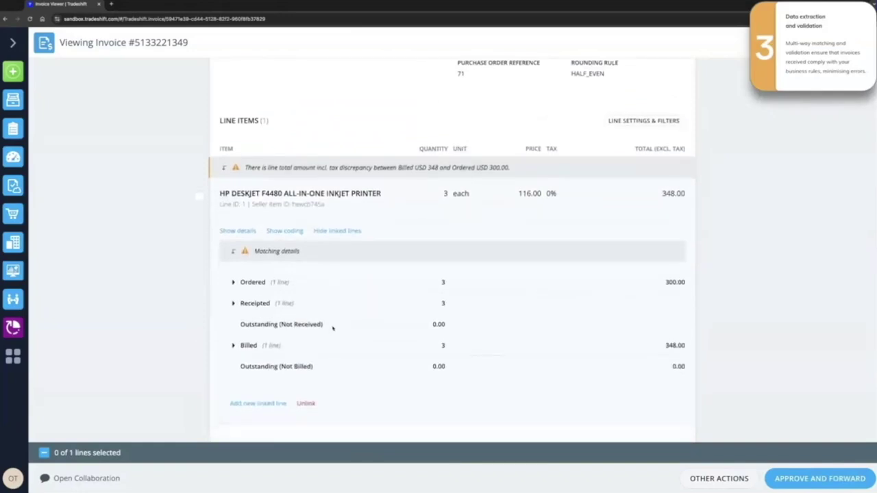
click(233, 346)
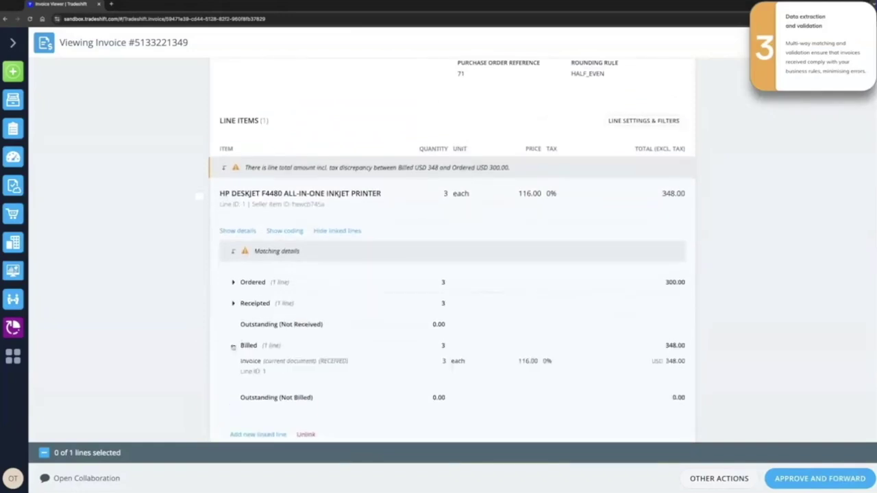
click(233, 282)
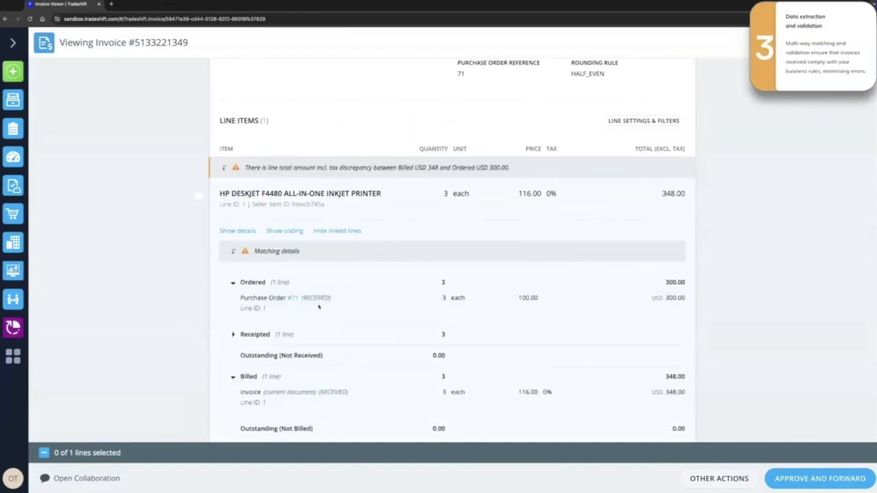
scroll(320, 310, down, 1)
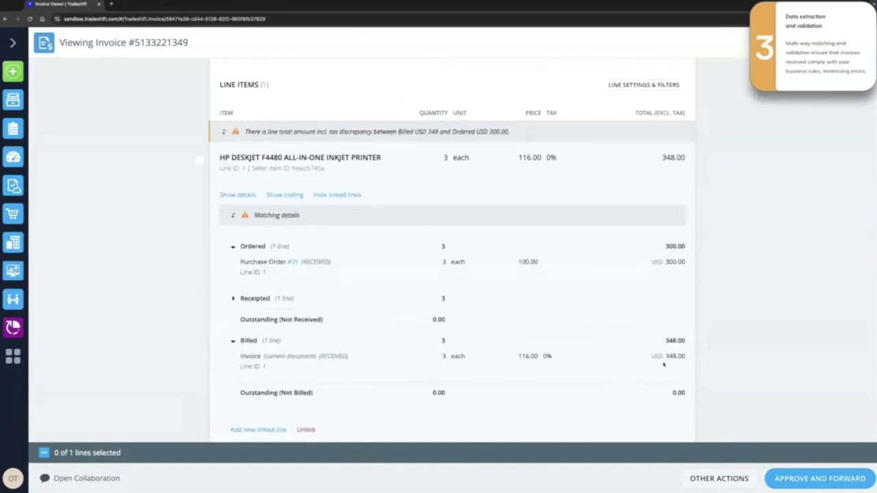
scroll(664, 362, down, 3)
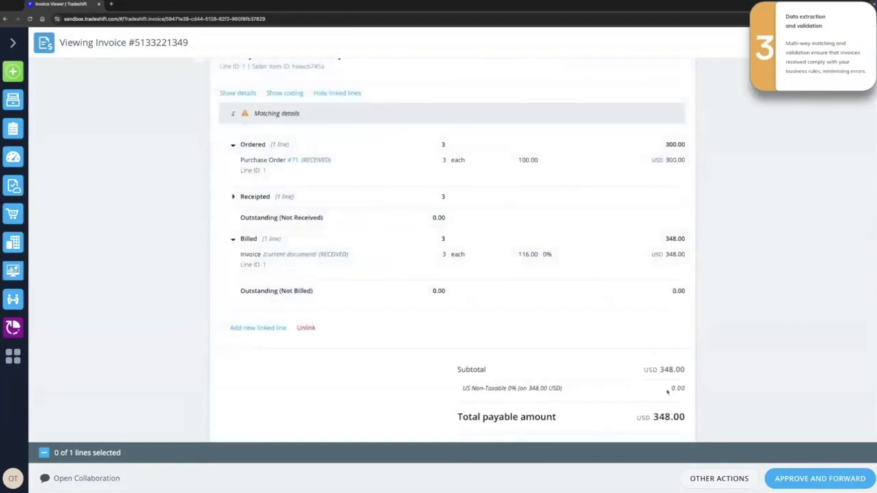
click(719, 478)
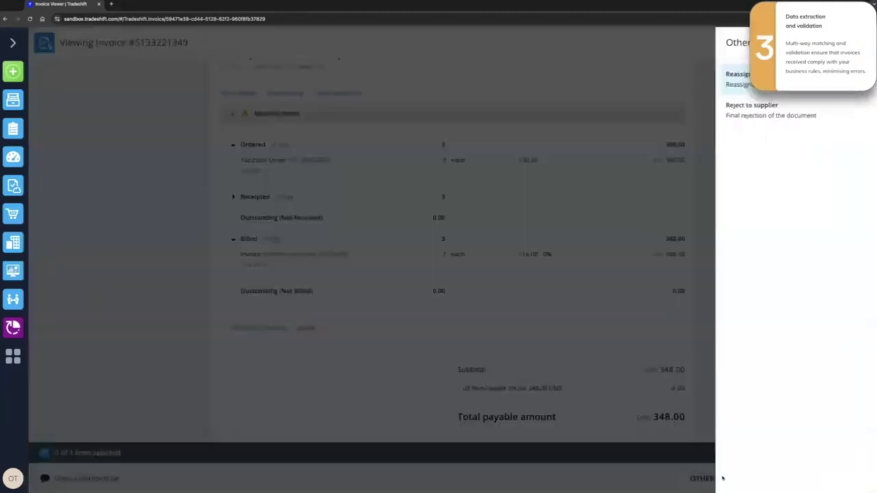
click(785, 108)
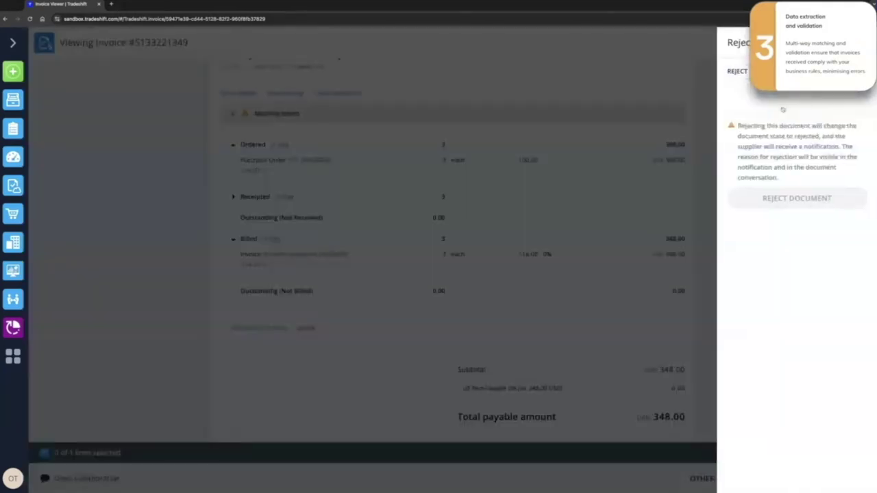
text(plea)
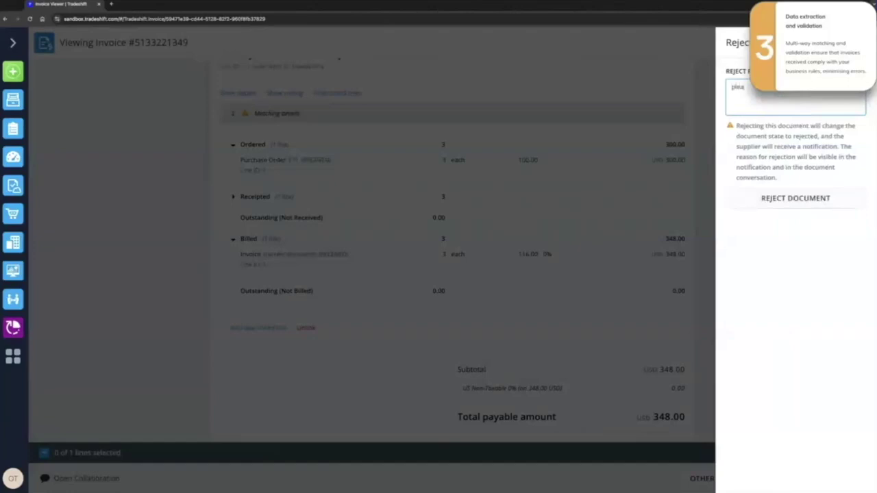
text(se )
text(resend)
text(. Thank you.)
click(811, 199)
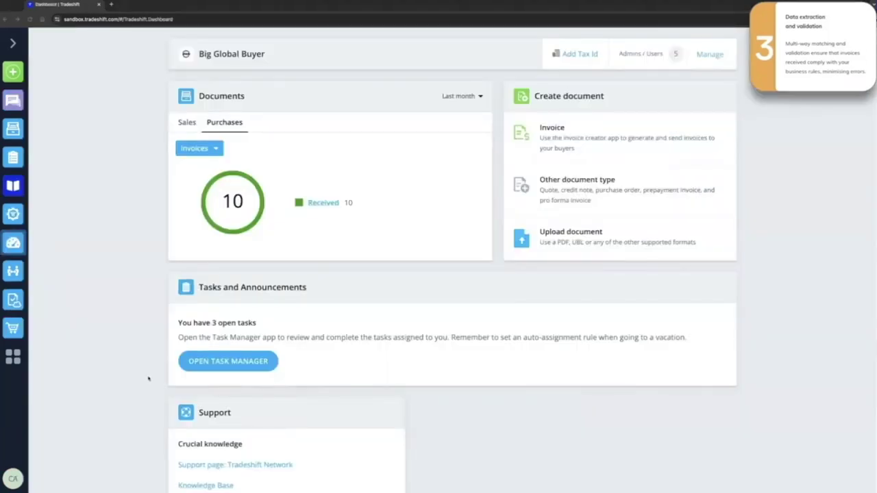
click(206, 360)
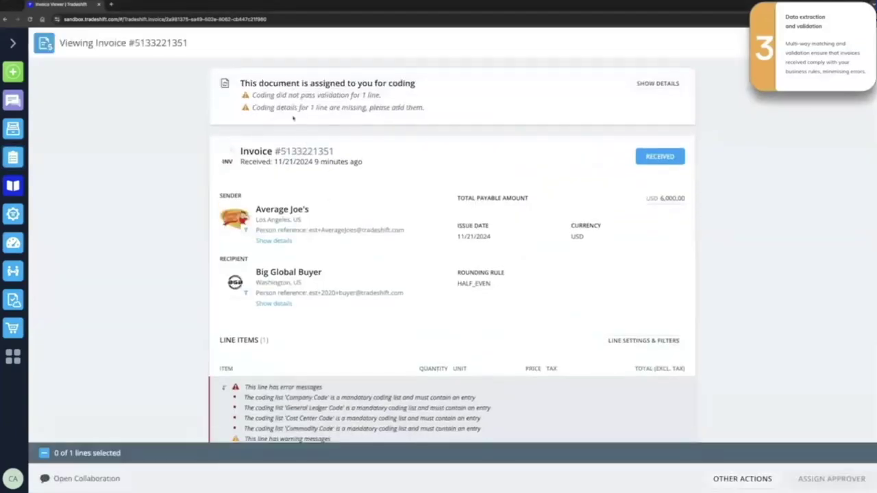
click(658, 83)
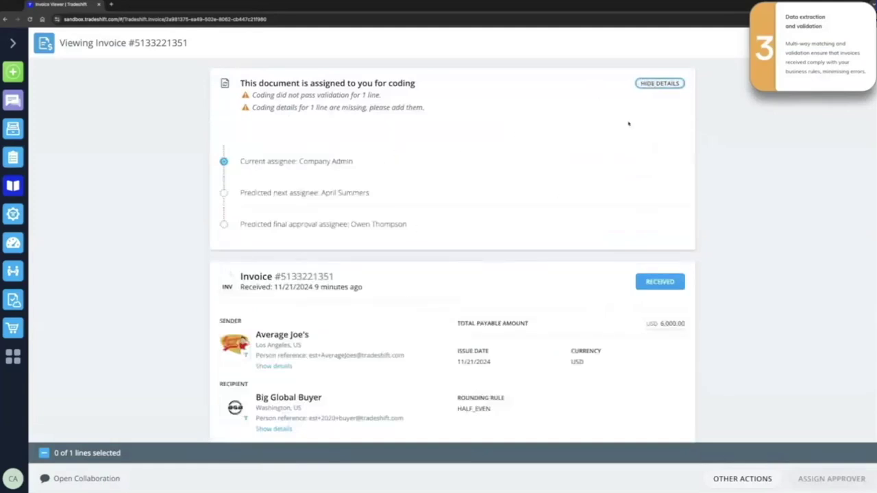
click(657, 83)
scroll(530, 210, down, 3)
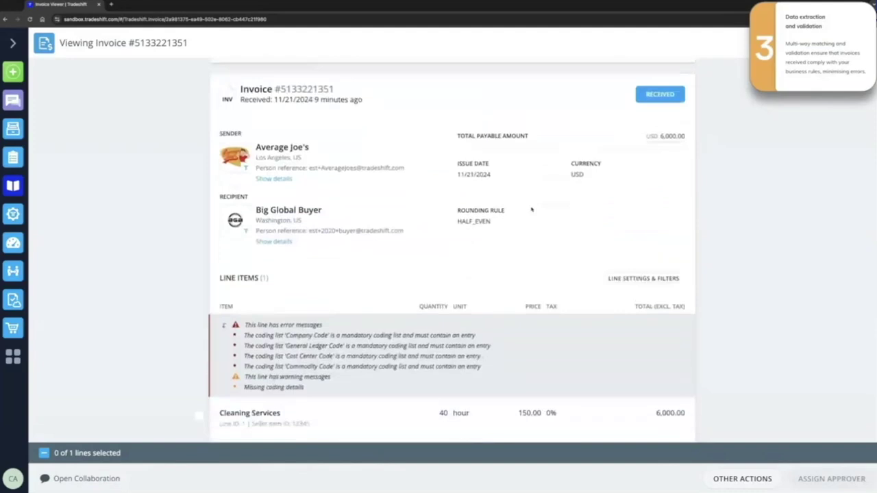
scroll(531, 209, down, 1)
scroll(531, 209, down, 2)
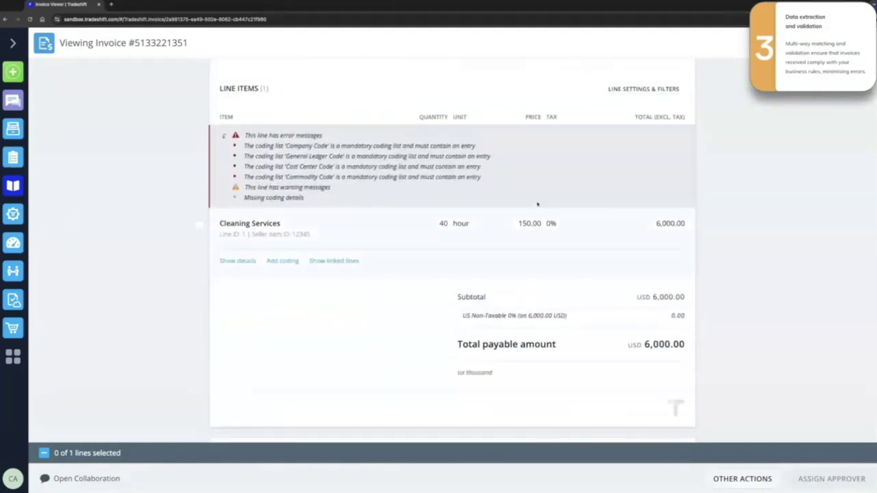
Code the Cleaning Services line to USW20001 Sales support and 76000000 Industrial Cleaning Services, then assign an approver.
click(282, 261)
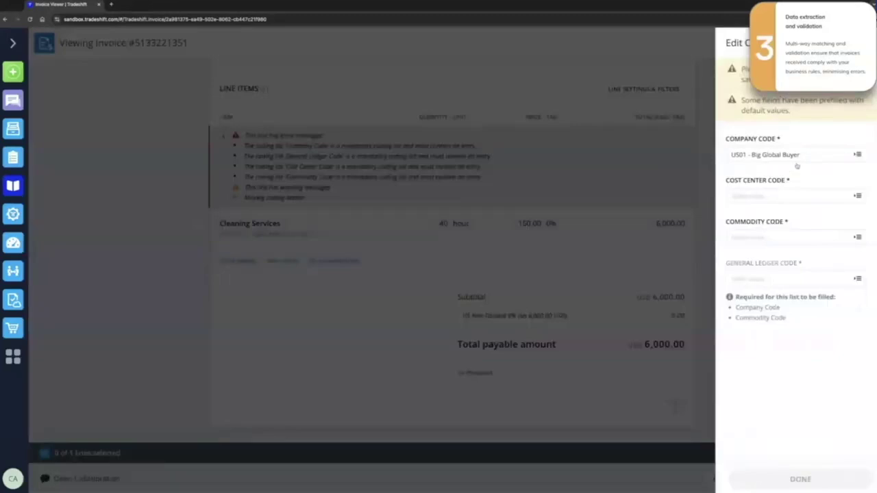
click(794, 195)
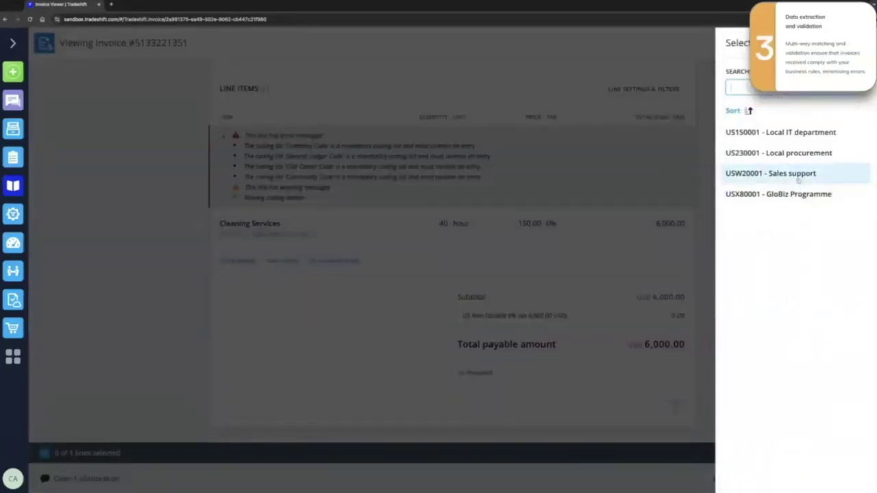
click(798, 176)
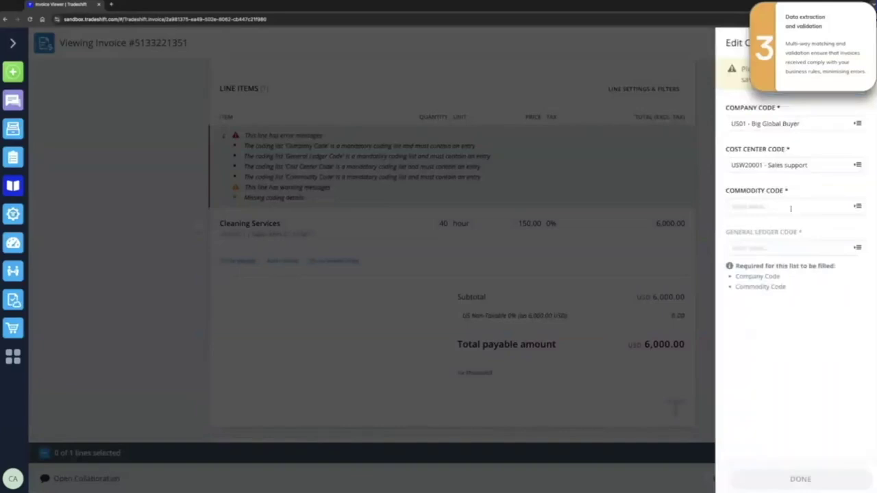
click(792, 204)
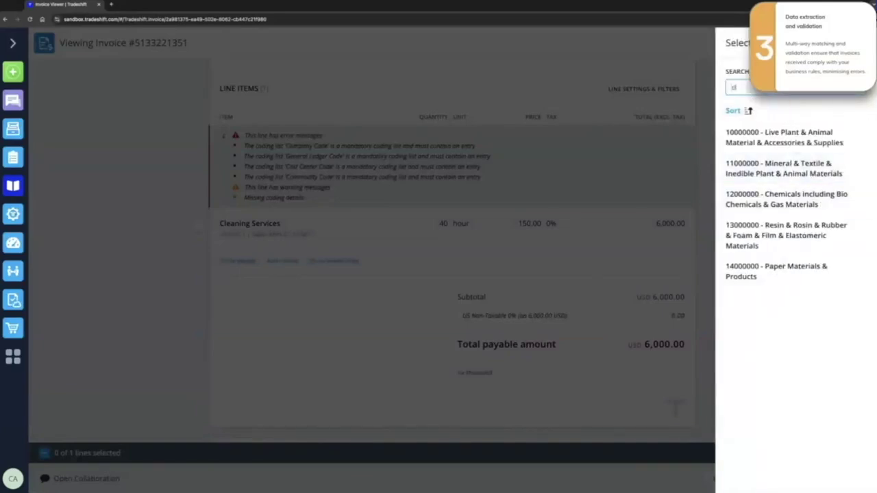
text(cleaning)
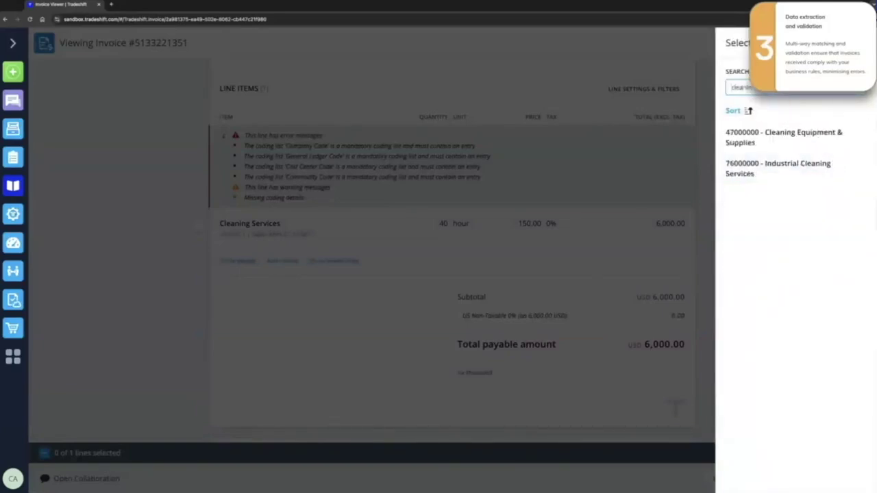
click(812, 168)
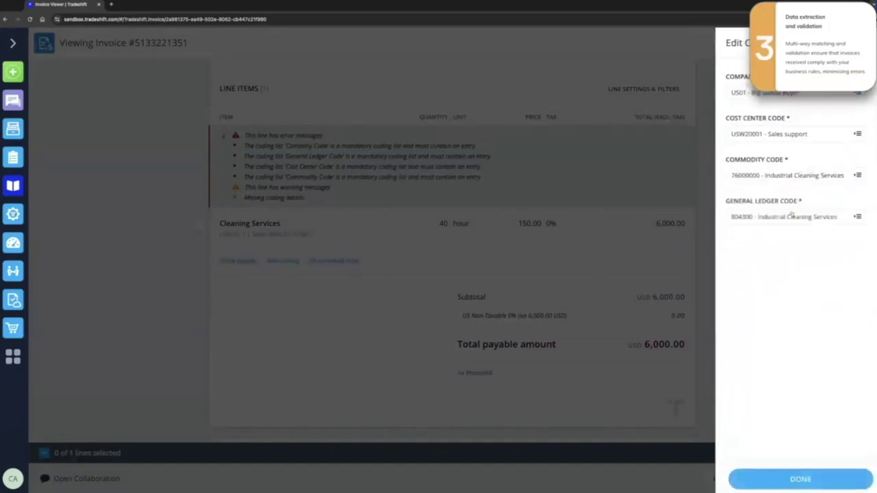
click(804, 478)
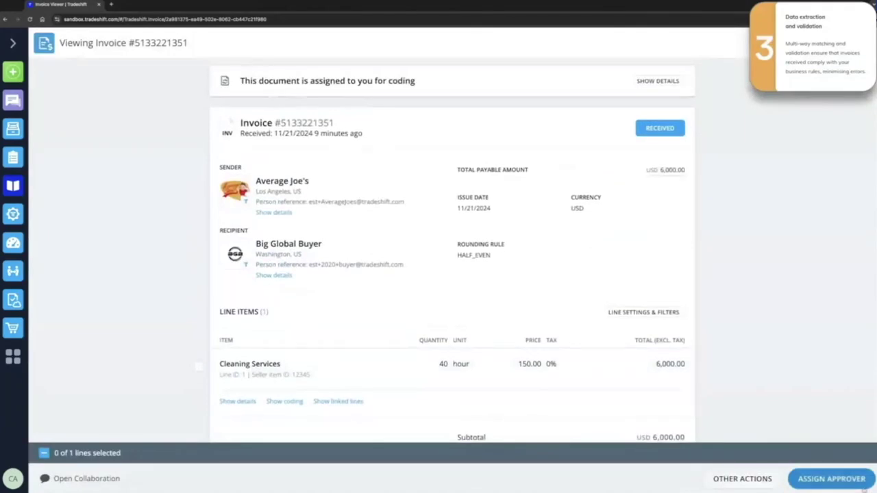
click(863, 483)
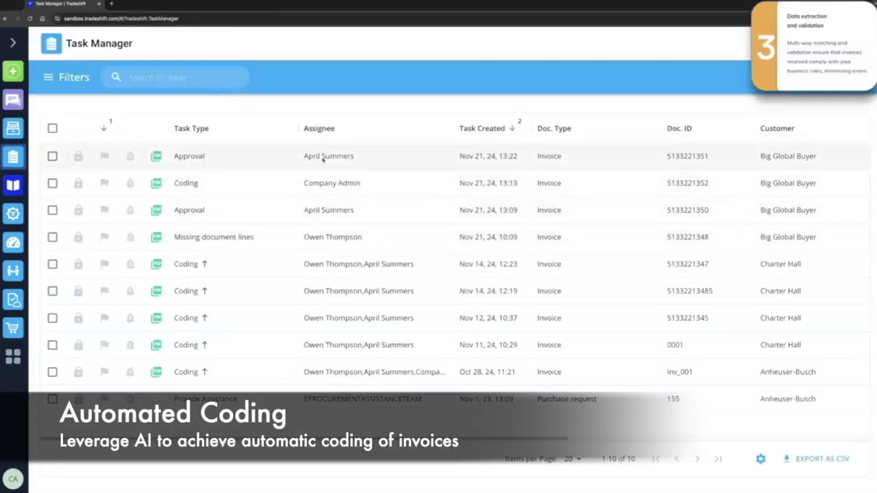
click(183, 183)
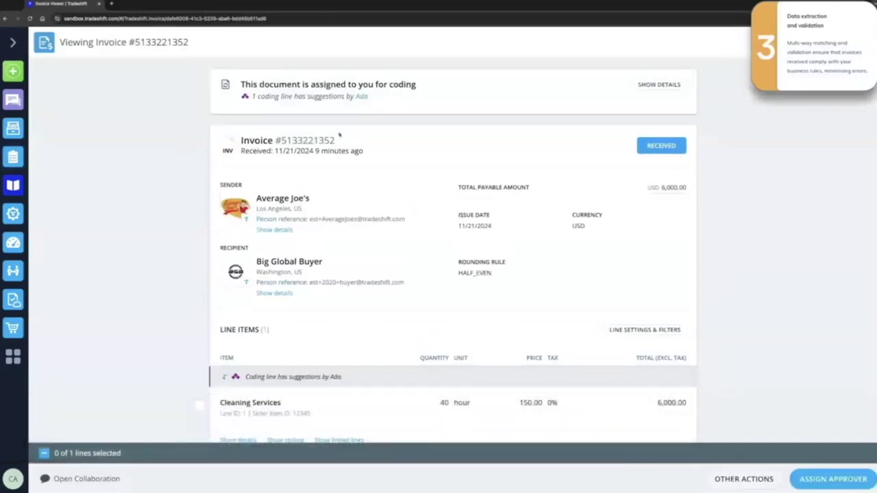
click(361, 96)
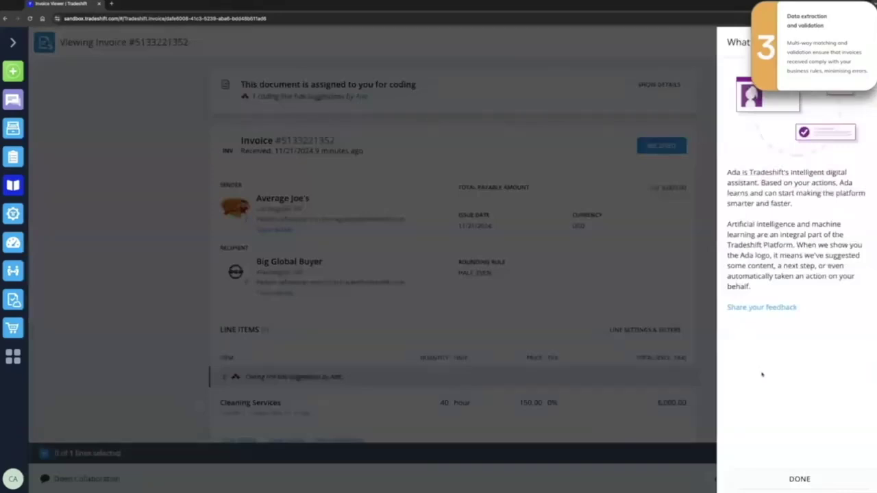
click(798, 479)
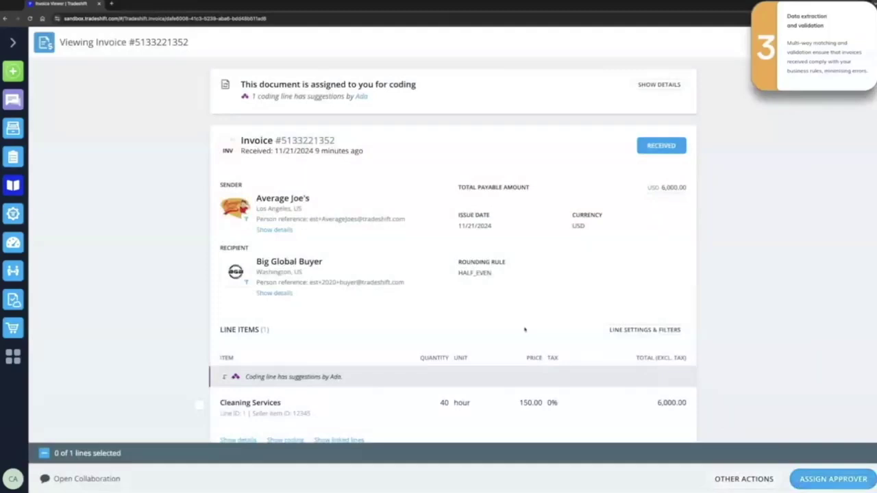
Show the line coding Ada suggested and send the invoice on to an approver.
scroll(343, 324, down, 3)
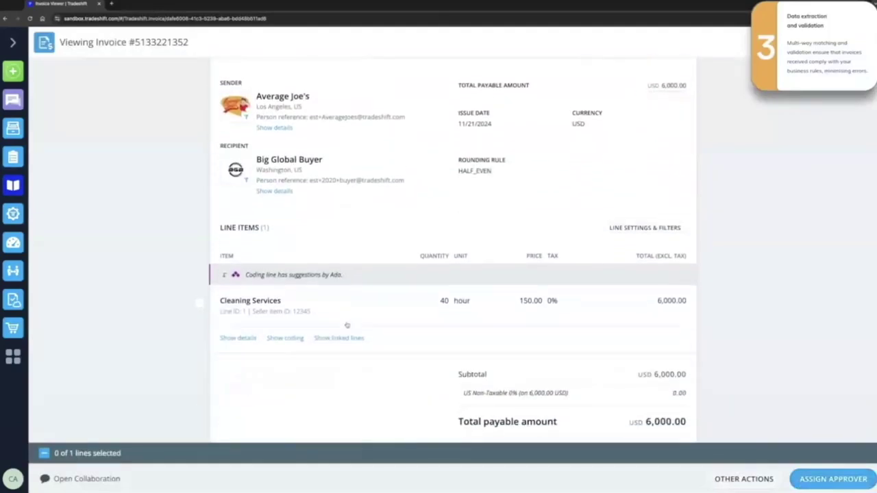
click(285, 330)
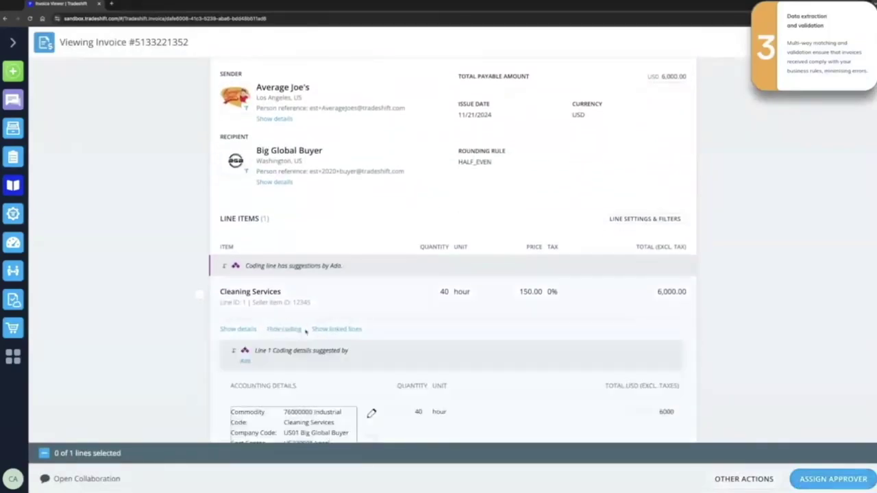
scroll(343, 353, down, 2)
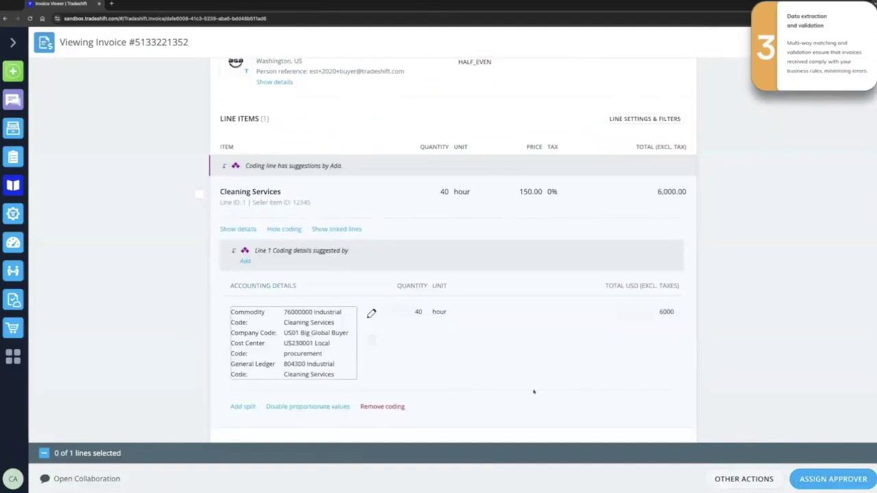
click(822, 481)
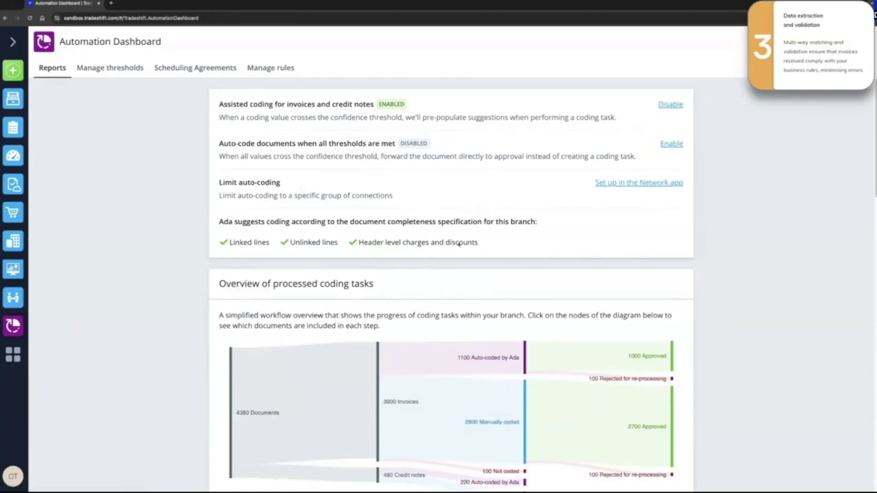
Scroll the Automation Dashboard reports to the Error Rate Over Time chart, Ada near 5% versus human 11%.
scroll(460, 244, down, 2)
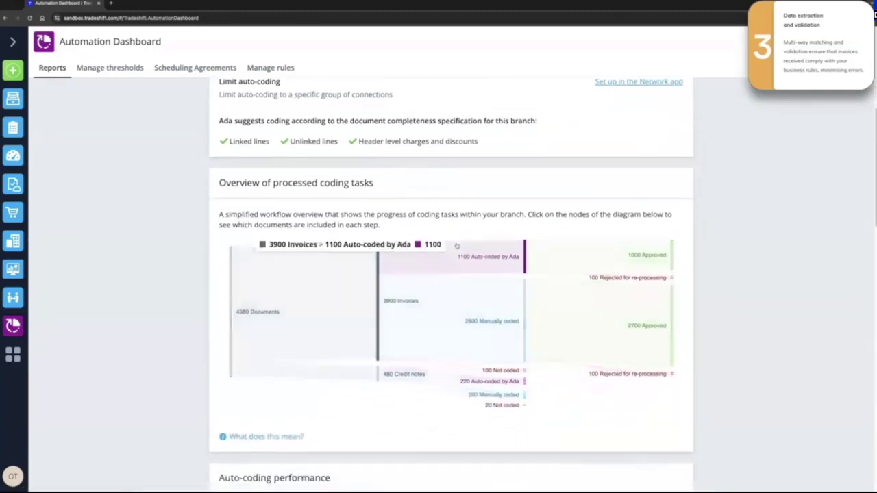
mouse_move(312, 331)
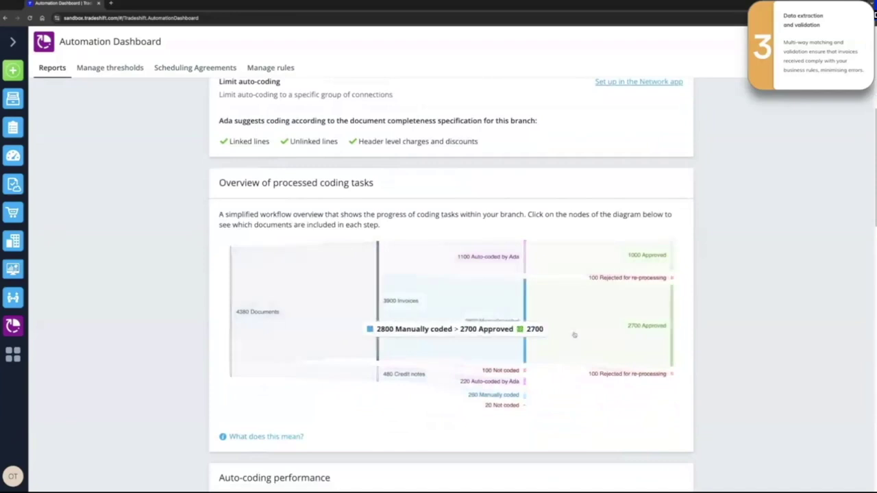
mouse_move(670, 271)
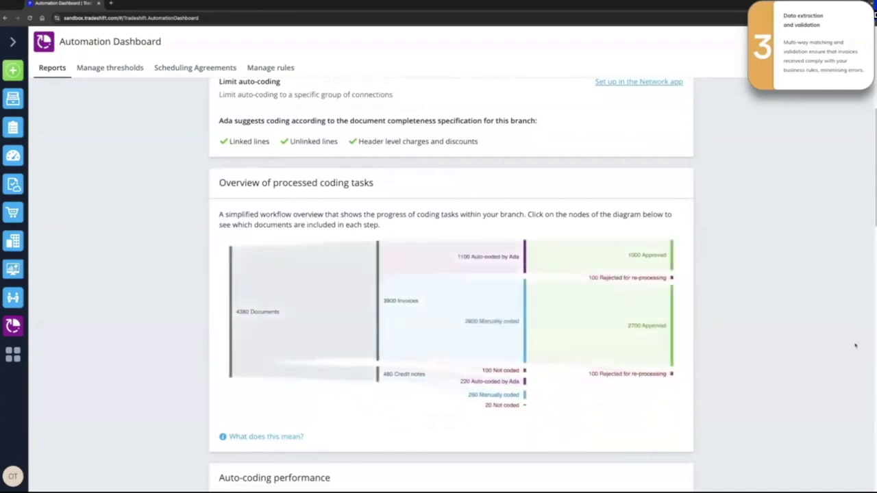
scroll(855, 346, down, 3)
scroll(855, 346, down, 5)
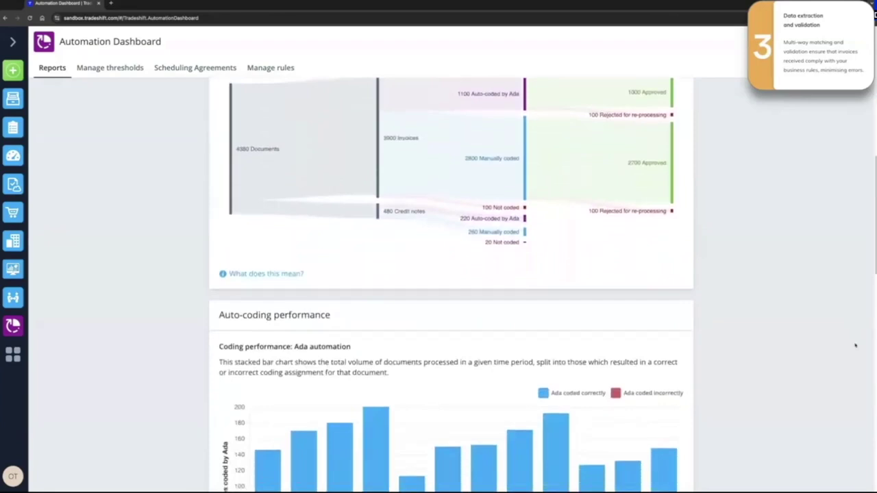
scroll(855, 346, down, 2)
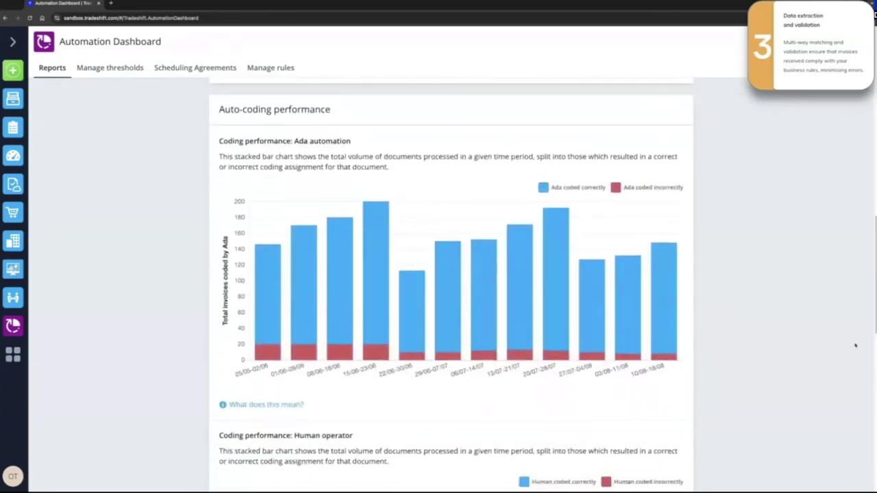
scroll(855, 346, down, 5)
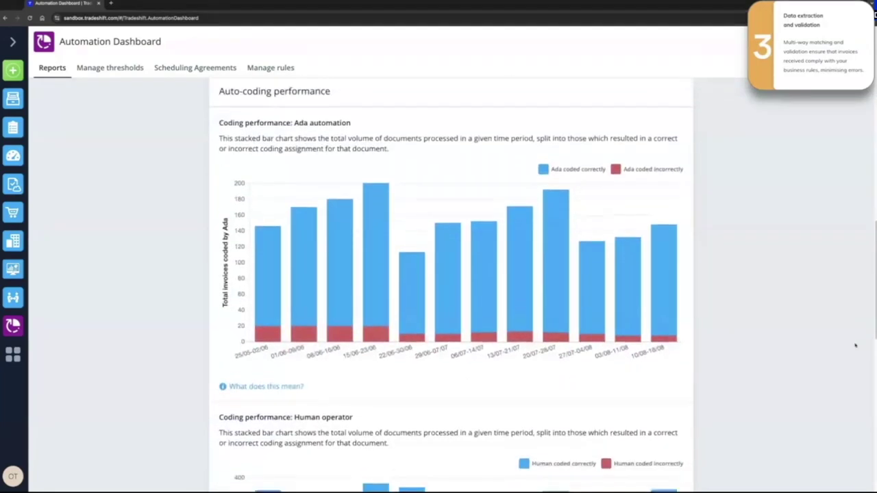
scroll(855, 346, down, 2)
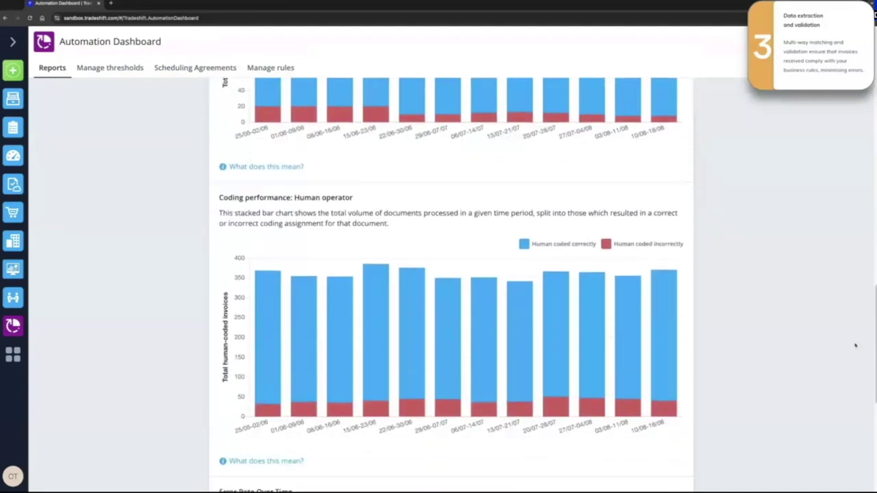
scroll(855, 346, down, 7)
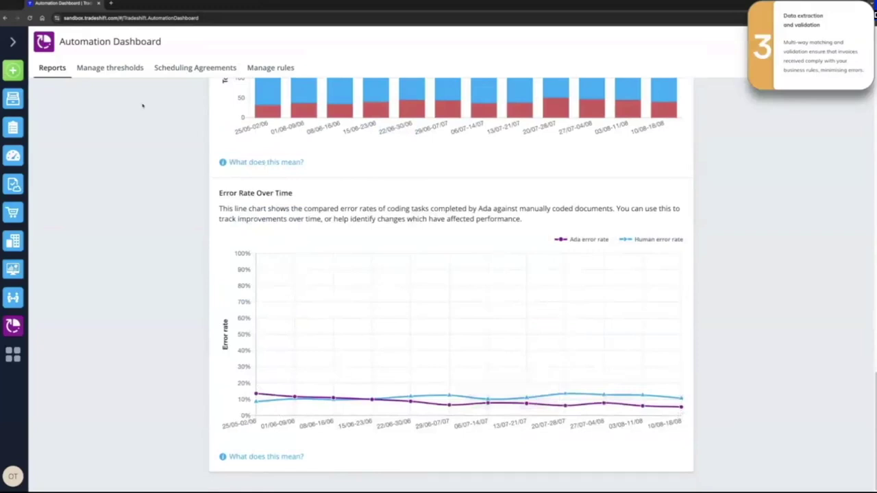
Lower the Ada coding threshold to preview auto-coding all 5000 documents, then open Task Manager.
click(110, 67)
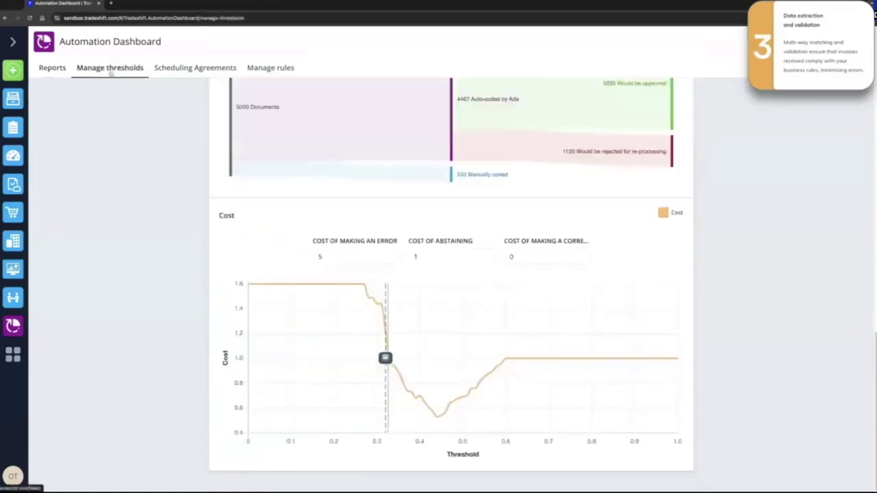
scroll(137, 194, up, 4)
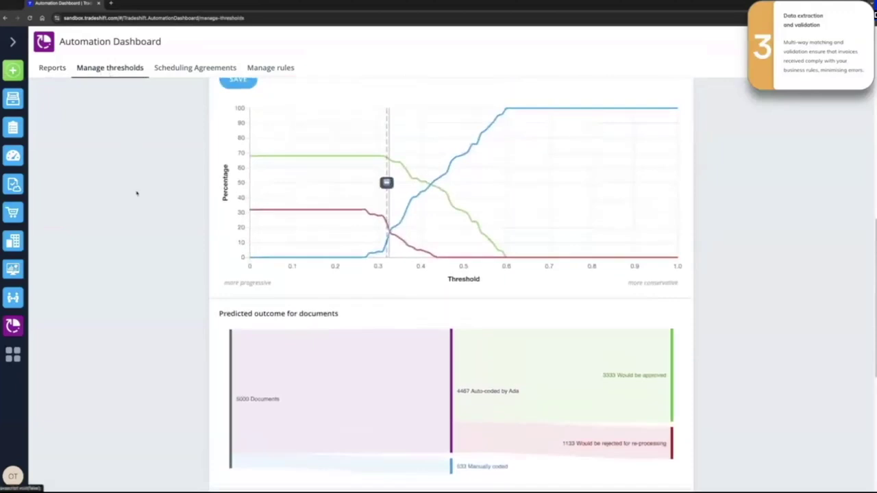
scroll(178, 195, up, 3)
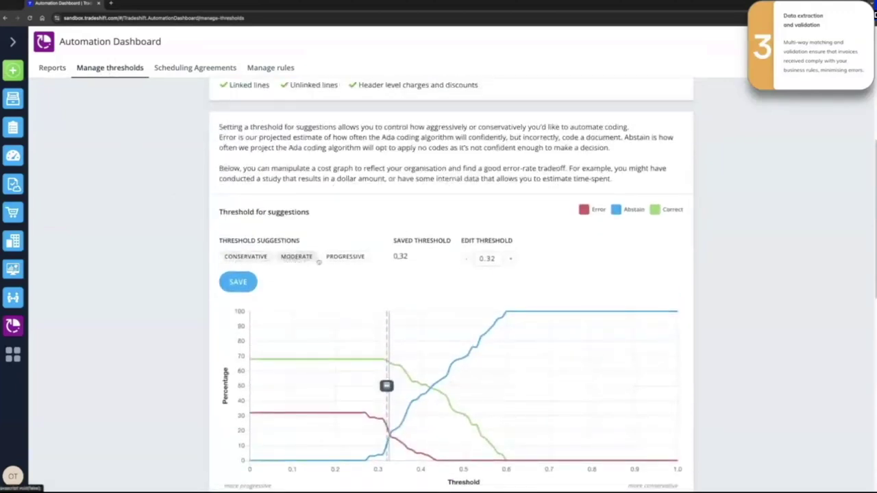
scroll(425, 286, down, 2)
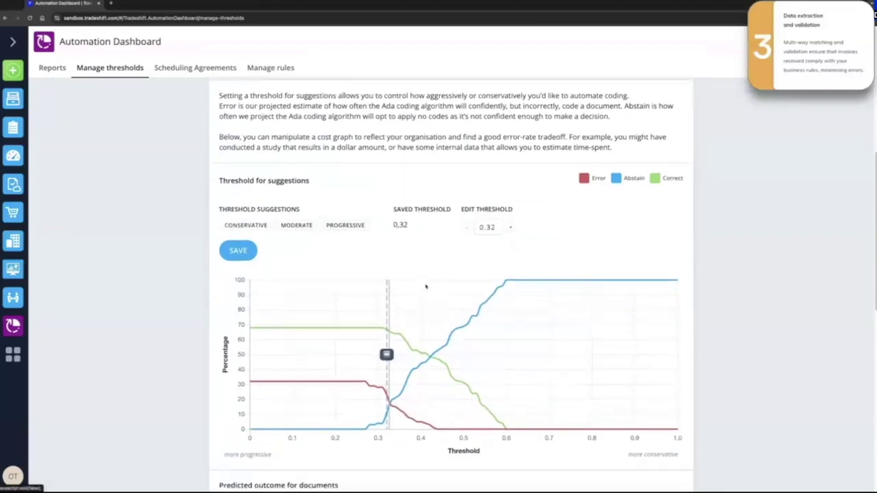
scroll(425, 286, down, 5)
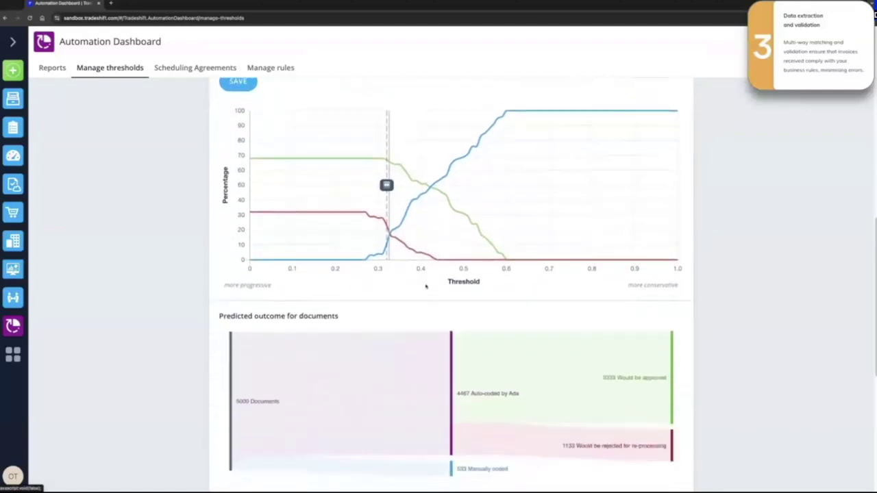
scroll(425, 286, down, 1)
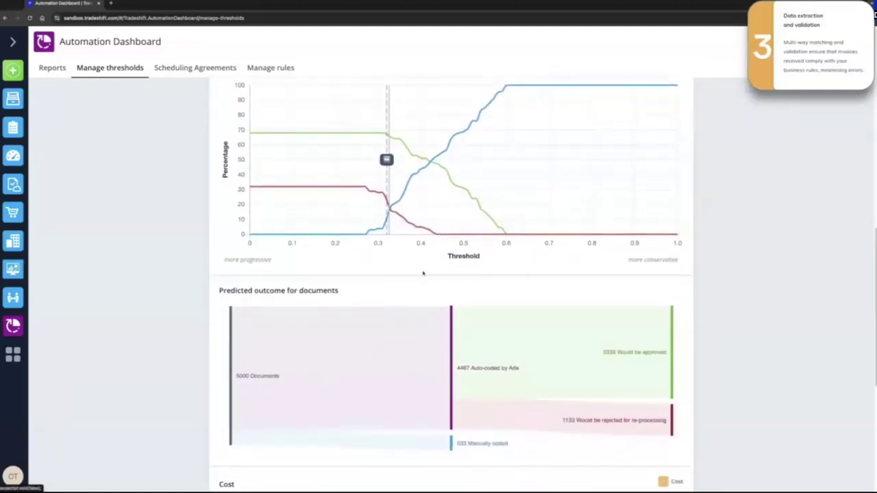
mouse_move(265, 378)
drag(386, 158, 361, 159)
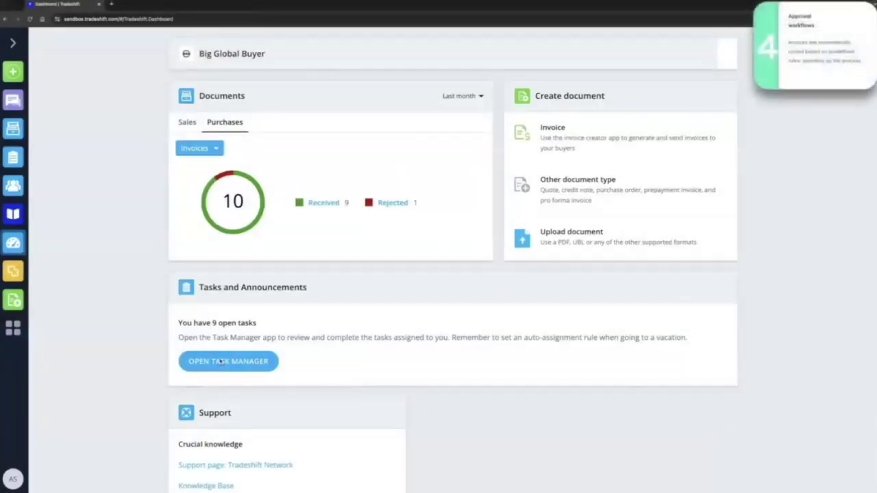
click(221, 362)
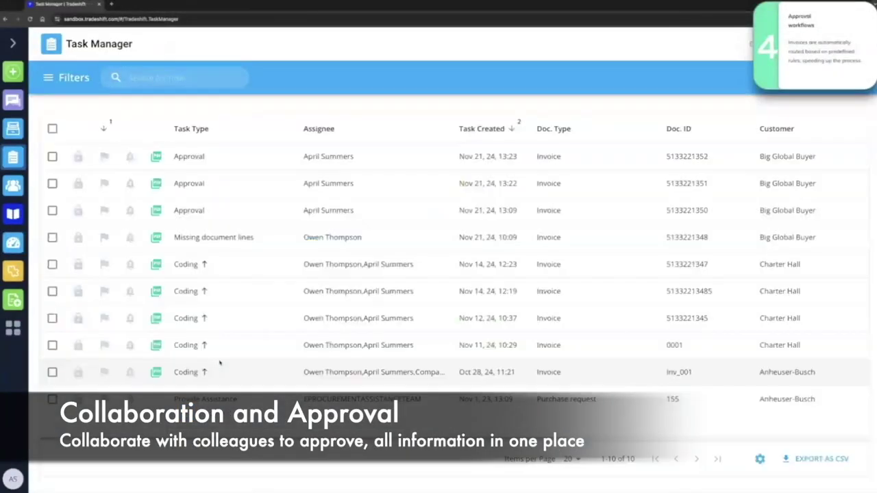
click(182, 209)
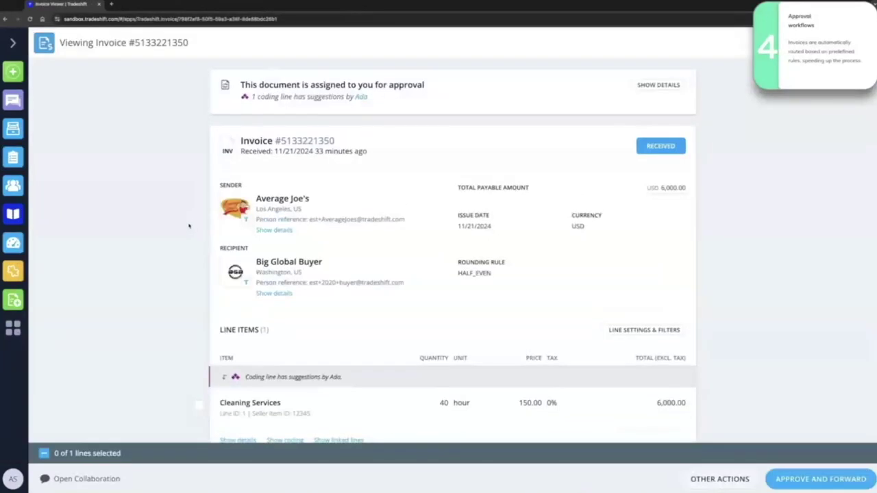
click(658, 85)
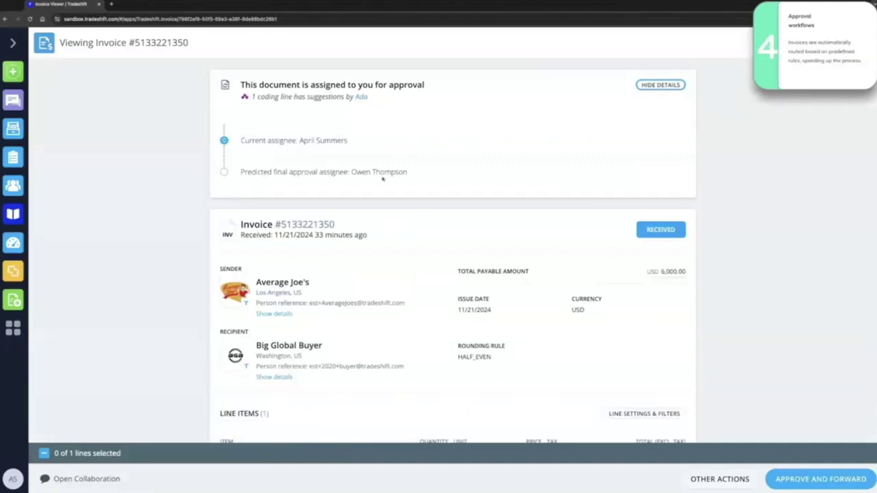
scroll(444, 181, down, 1)
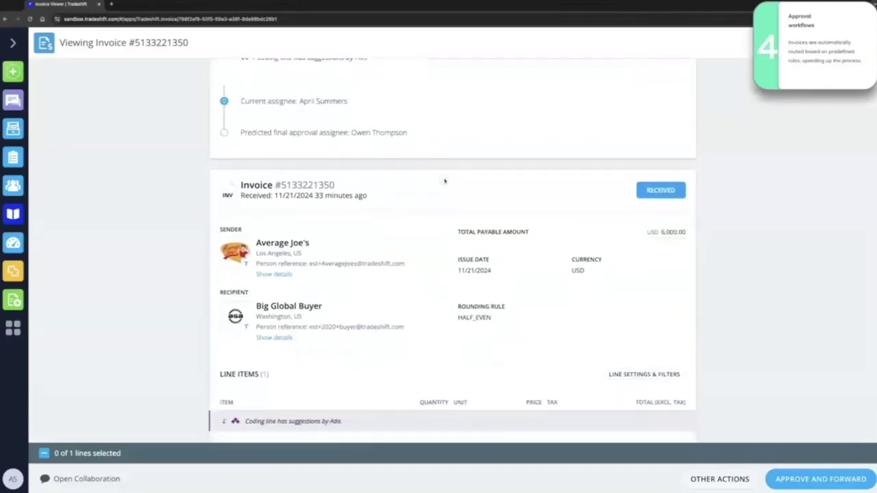
click(87, 480)
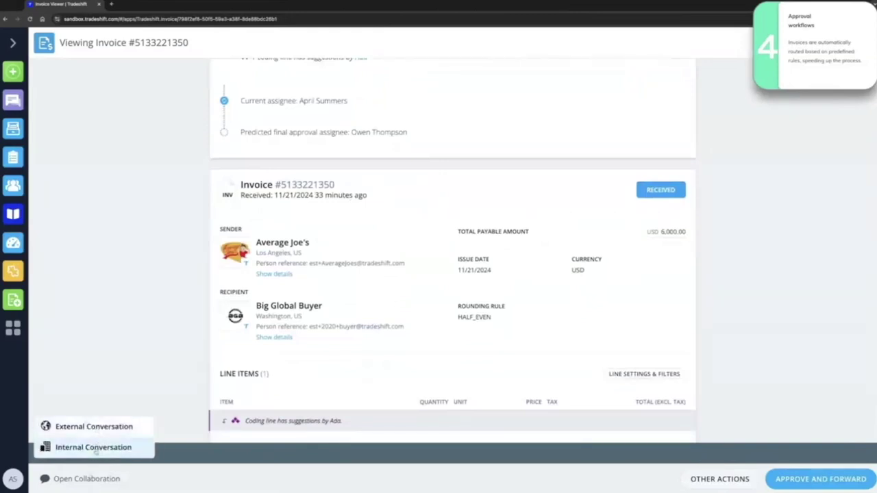
click(96, 452)
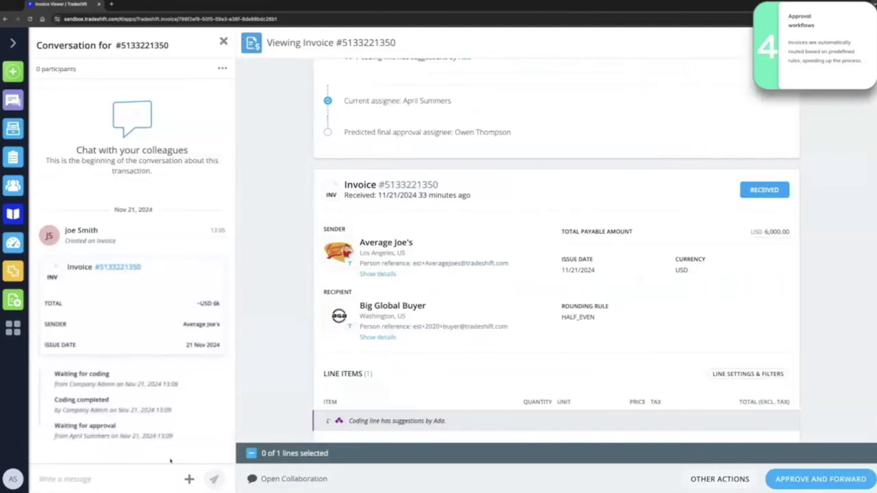
click(222, 69)
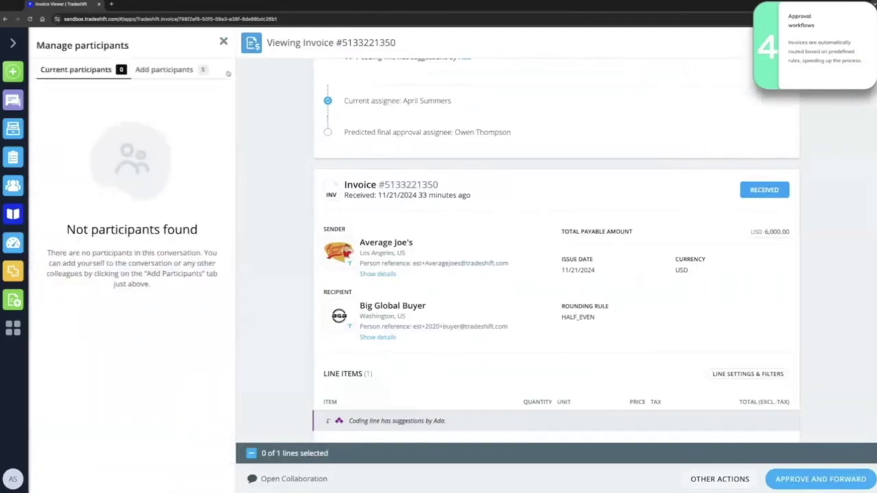
click(185, 71)
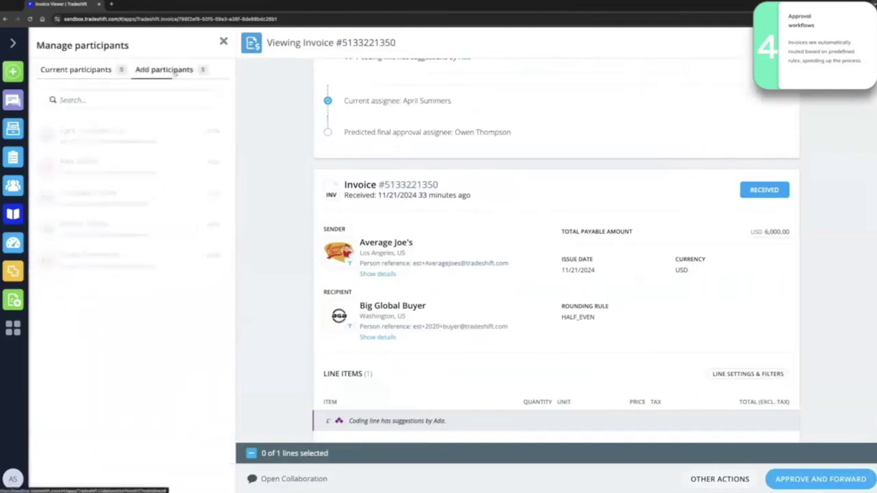
click(141, 104)
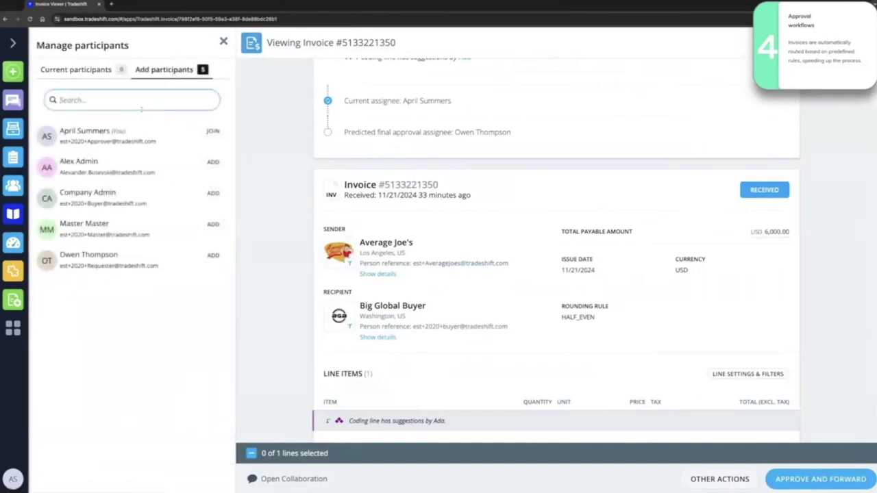
text(ow)
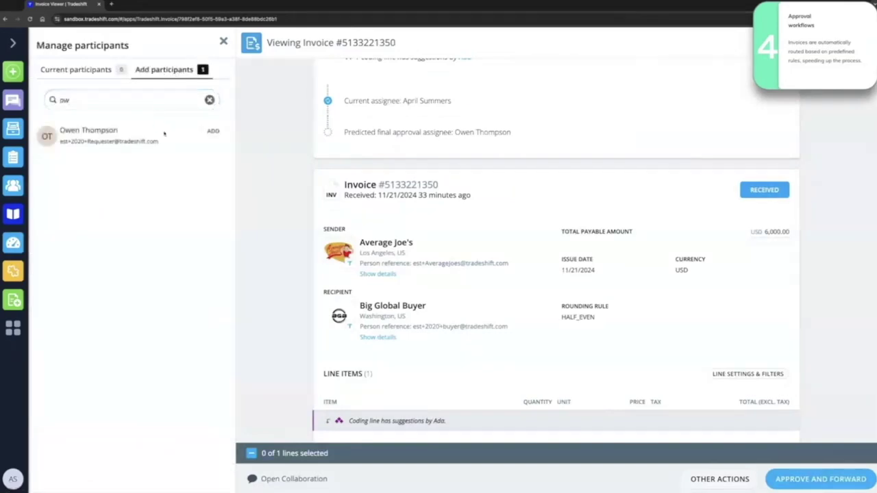
click(214, 133)
click(89, 70)
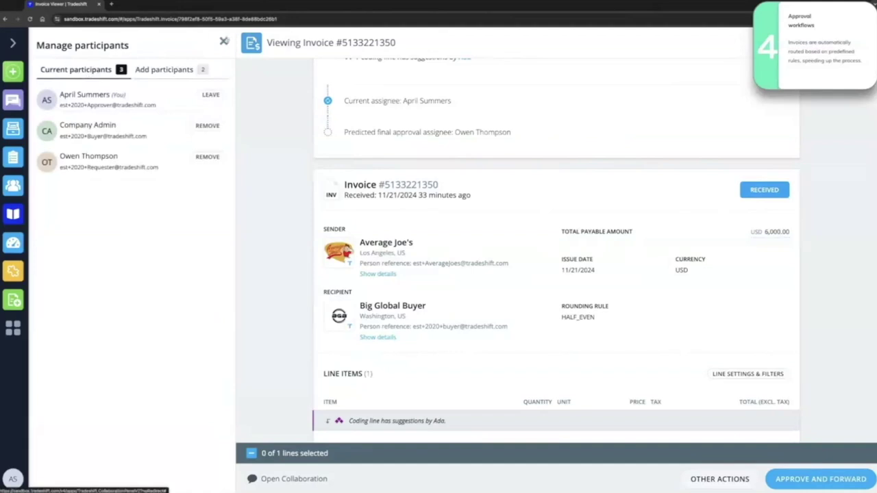
click(224, 41)
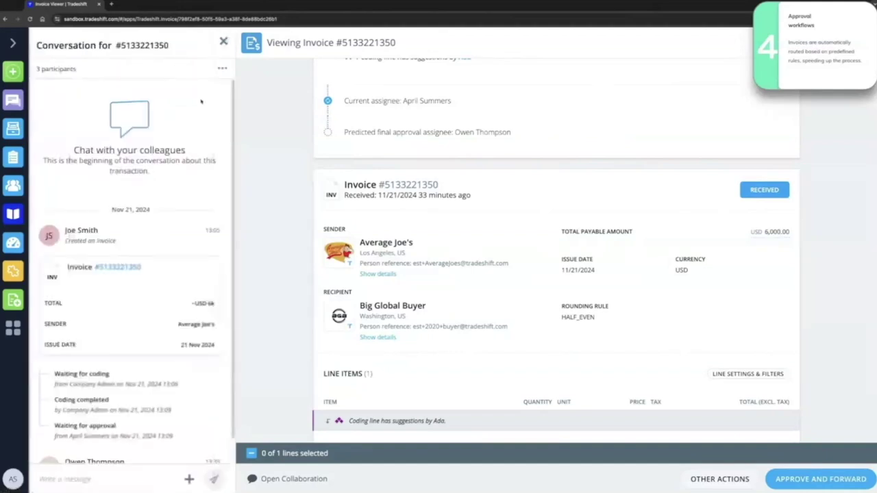
Post a message greeting the approver and inviting any questions about this invoice.
scroll(146, 420, down, 1)
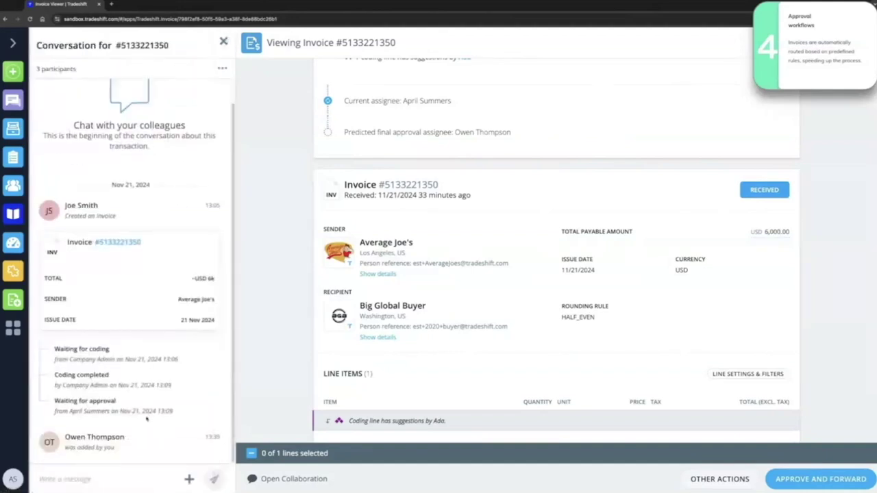
click(99, 479)
text(Hi)
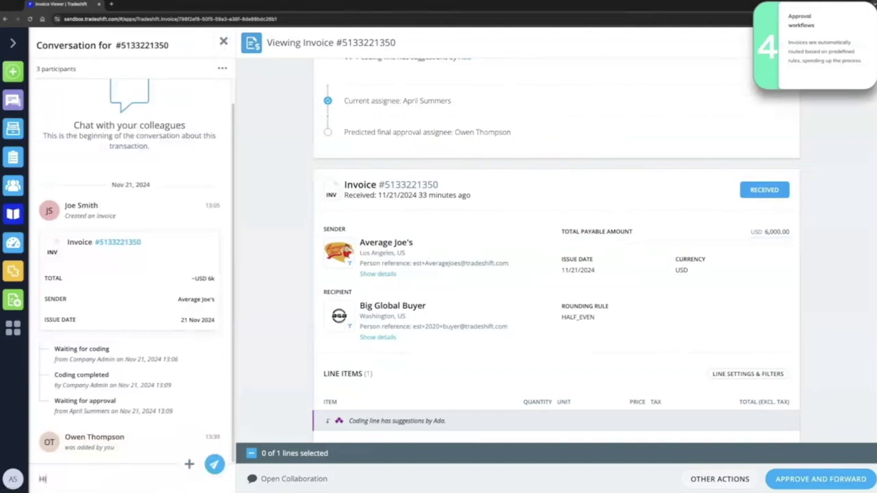
text( Owen)
text(, ok)
key(BackSpace)
key(BackSpace)
text(please let mn)
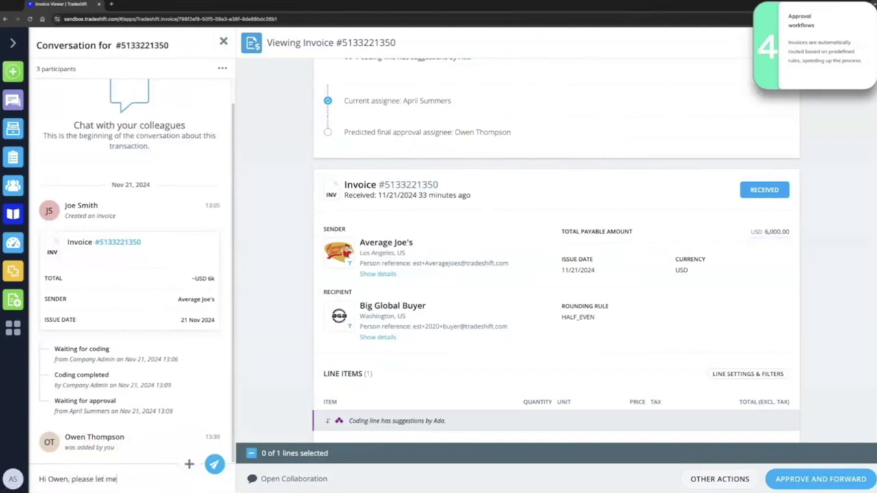
text( know if you have any)
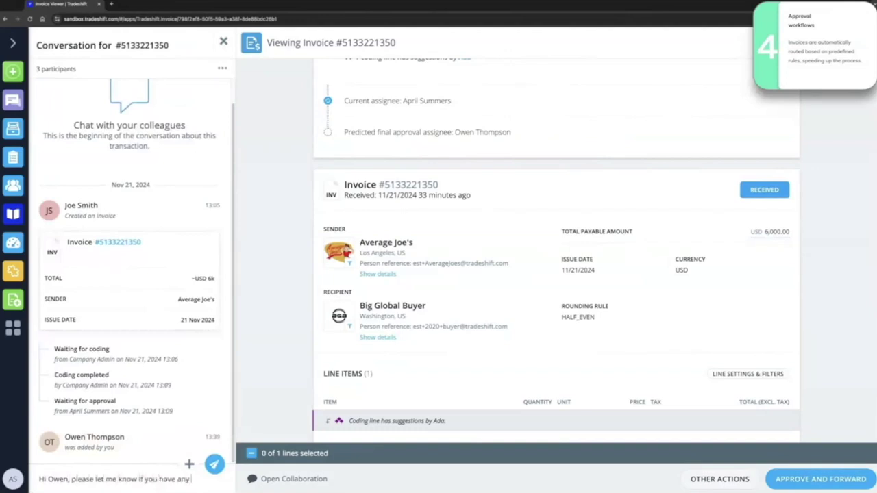
text( questions about)
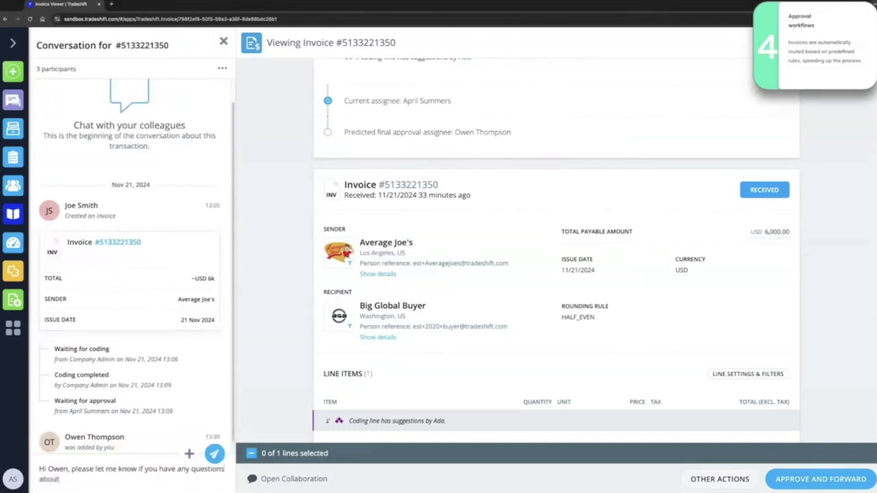
text( this invoice. Thanks!)
click(214, 454)
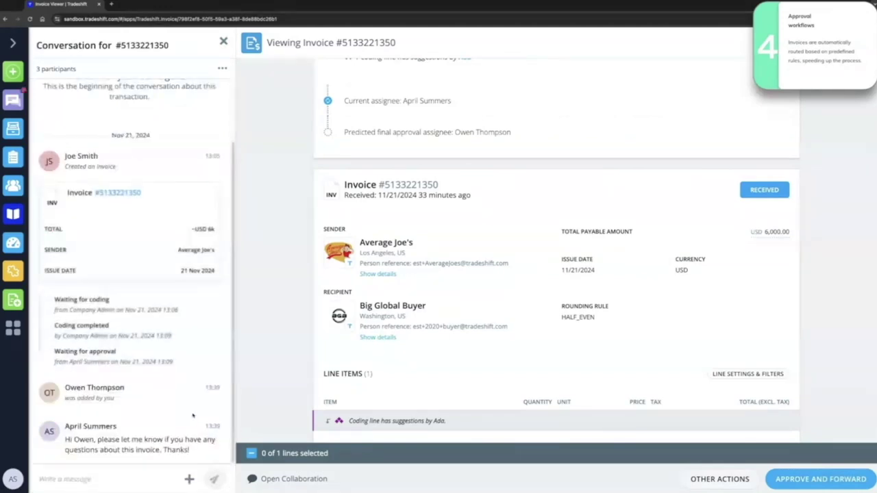
Check the Cleaning Services line (40 hours, USD 6,000.00), then approve and forward the invoice.
scroll(322, 386, down, 1)
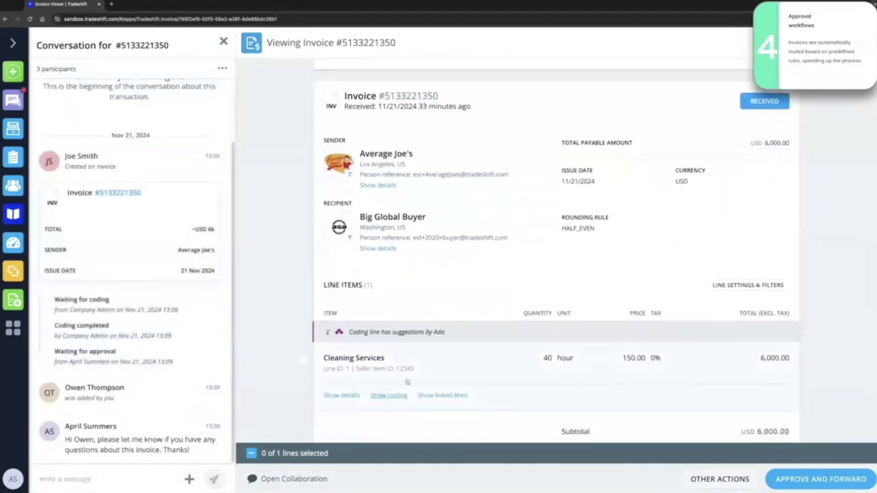
click(811, 483)
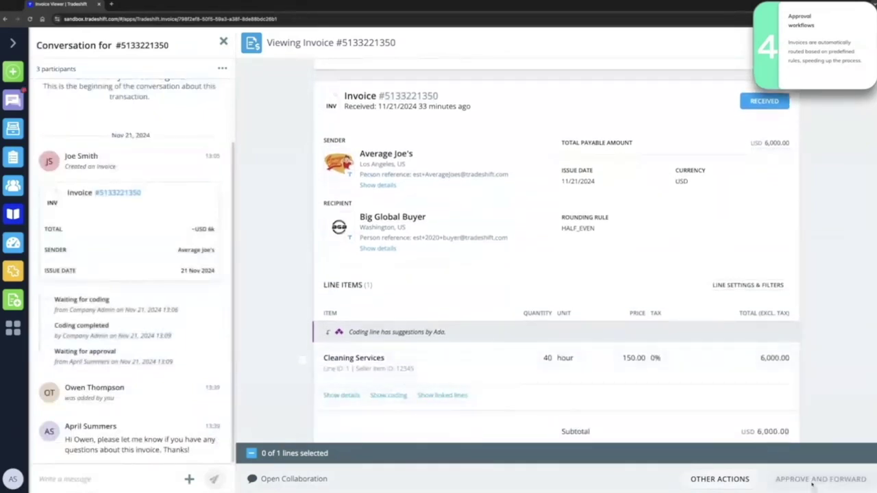